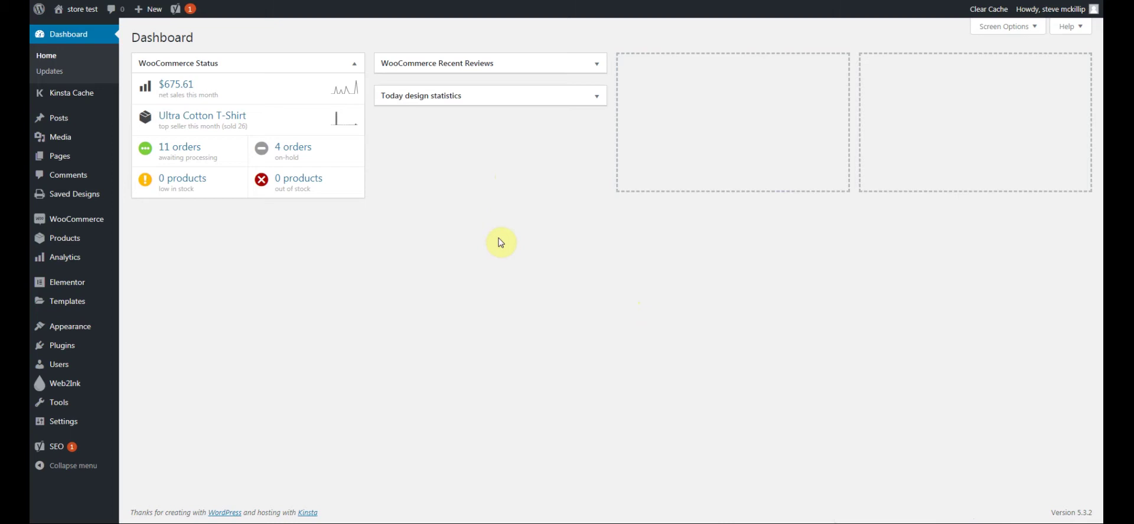
- Open the Web2Ink order production settings and set the production time for basic orders to 14 days
click(62, 388)
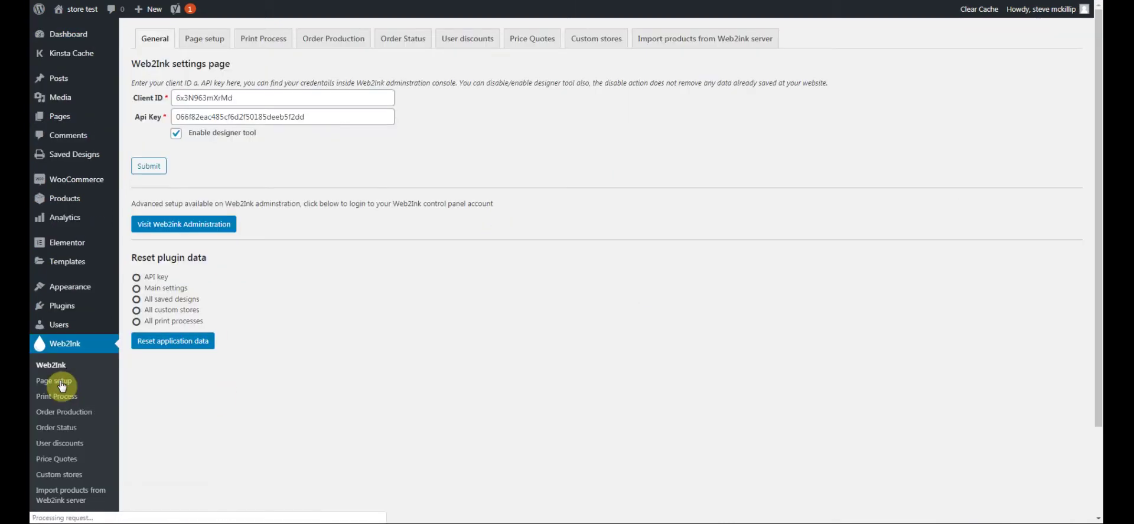
click(333, 47)
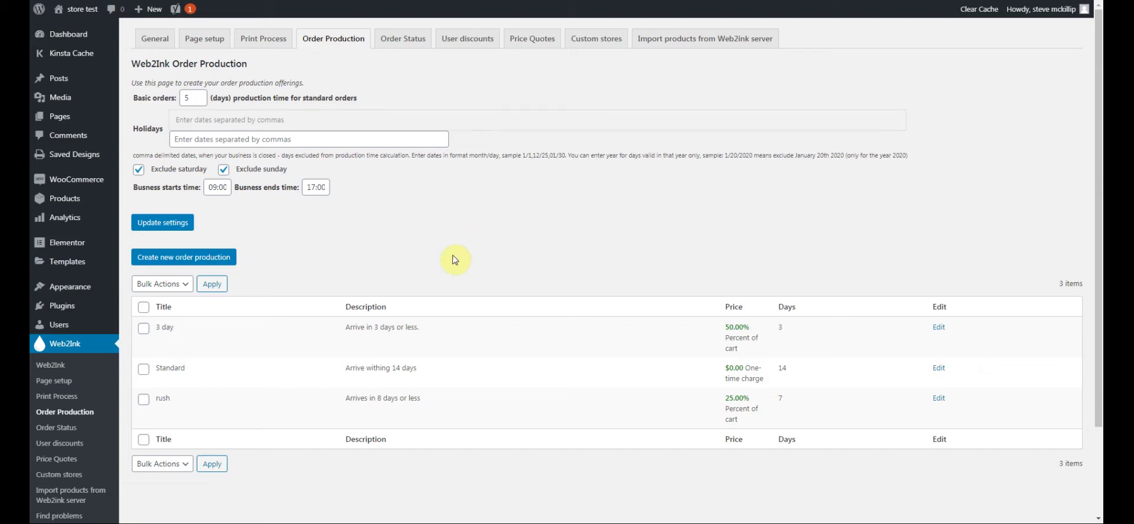
click(189, 98)
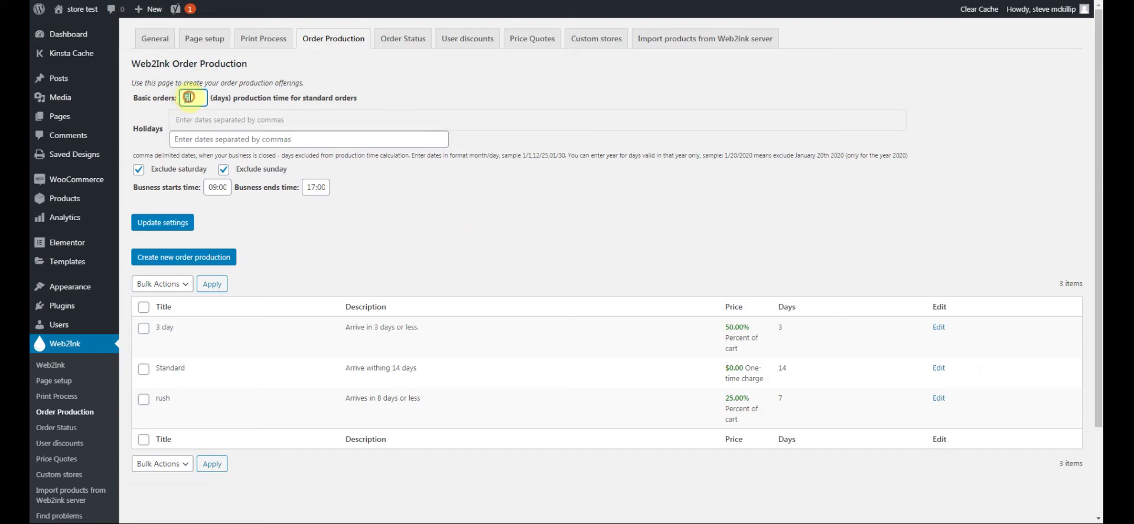
drag(182, 98, 203, 94)
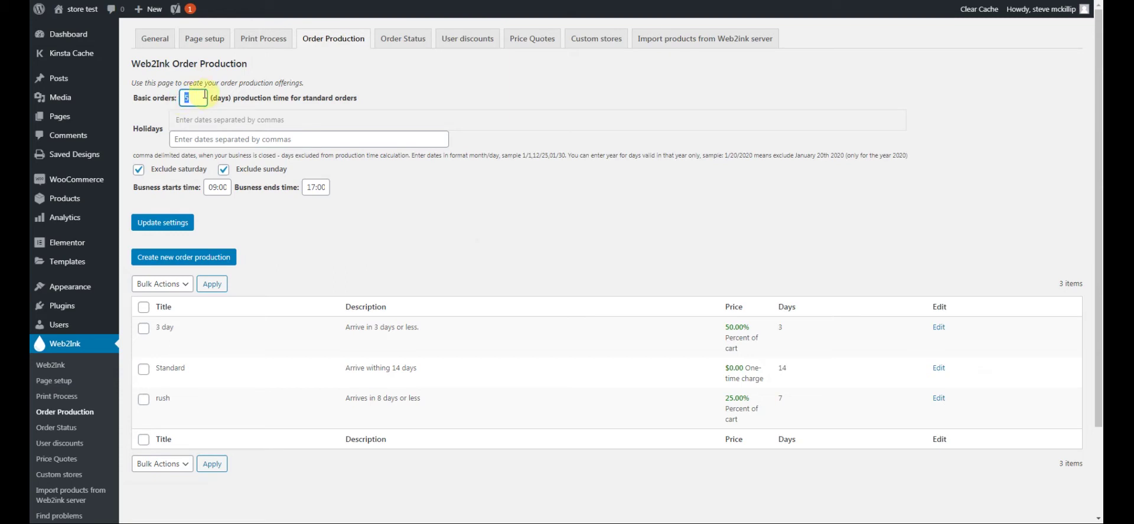
text(14)
drag(180, 97, 197, 96)
click(198, 96)
drag(198, 96, 182, 98)
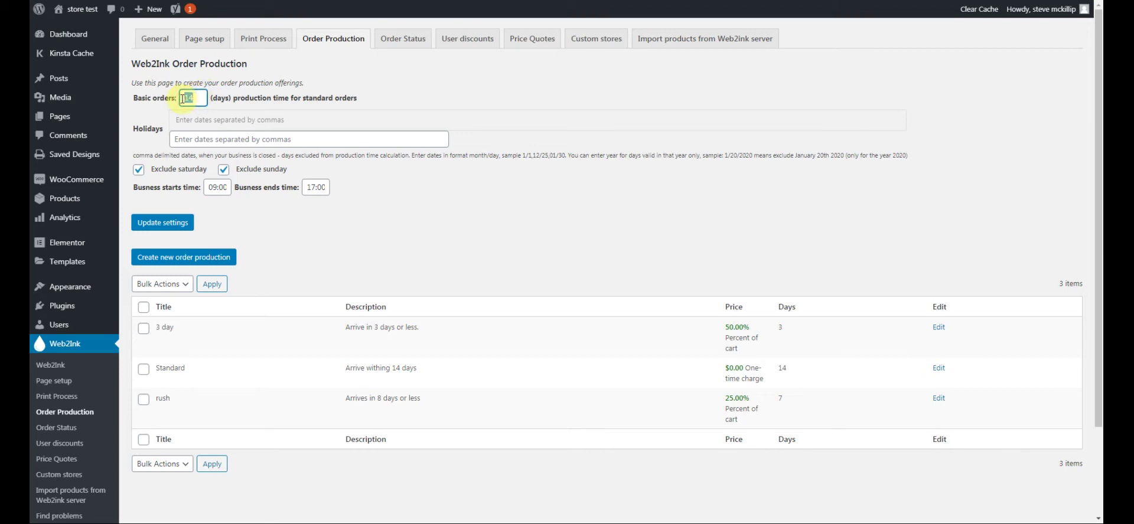
click(430, 93)
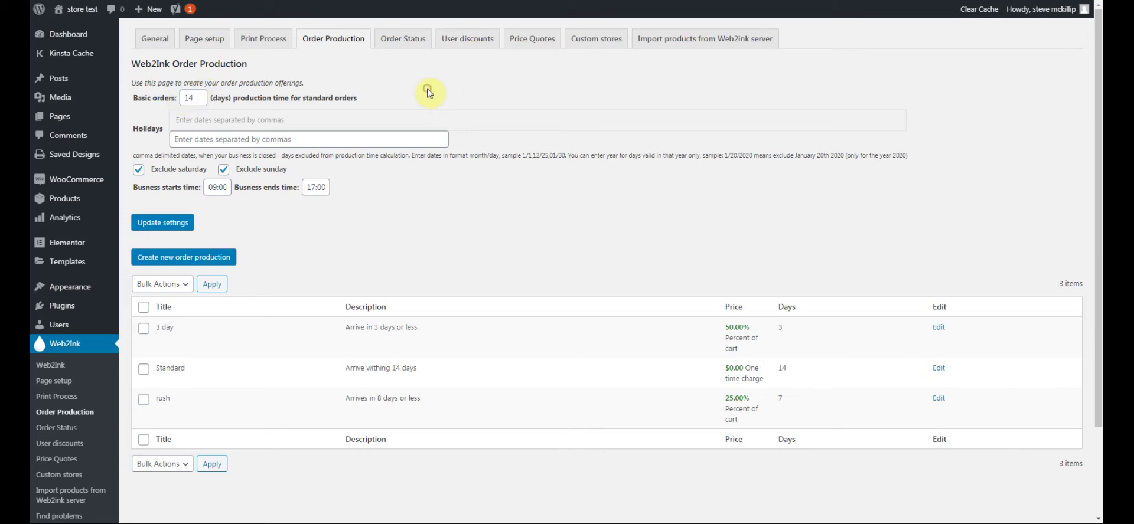
- Add 1/1 and 11/24/2019 as holidays excluded from the production time calculation
click(182, 120)
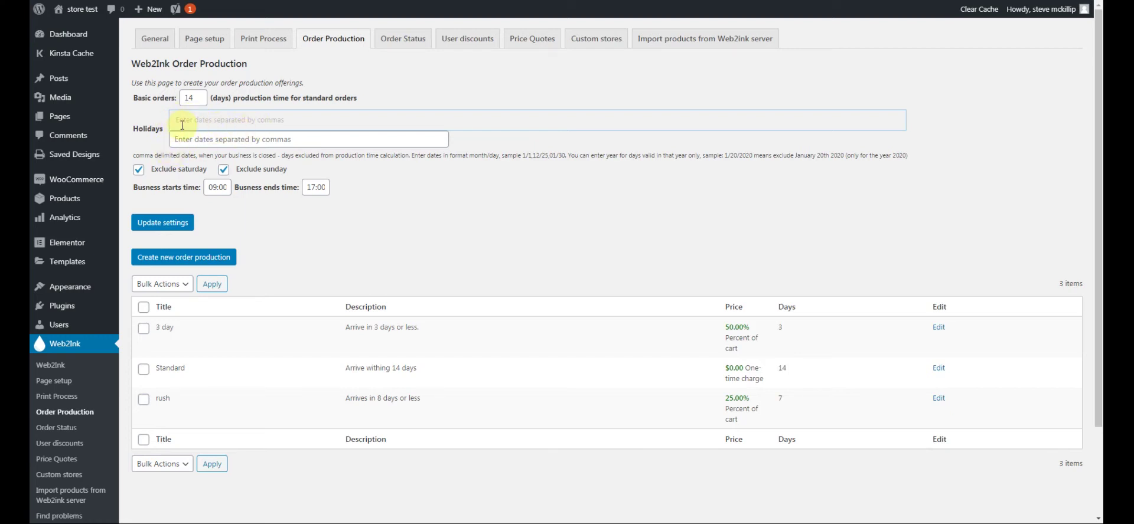
drag(520, 156, 577, 156)
click(542, 201)
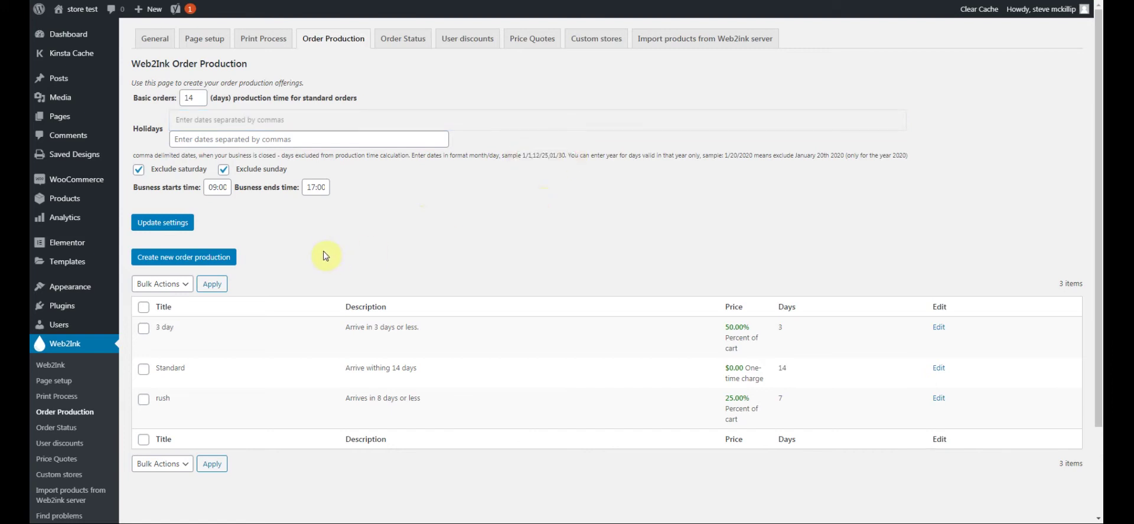
click(179, 120)
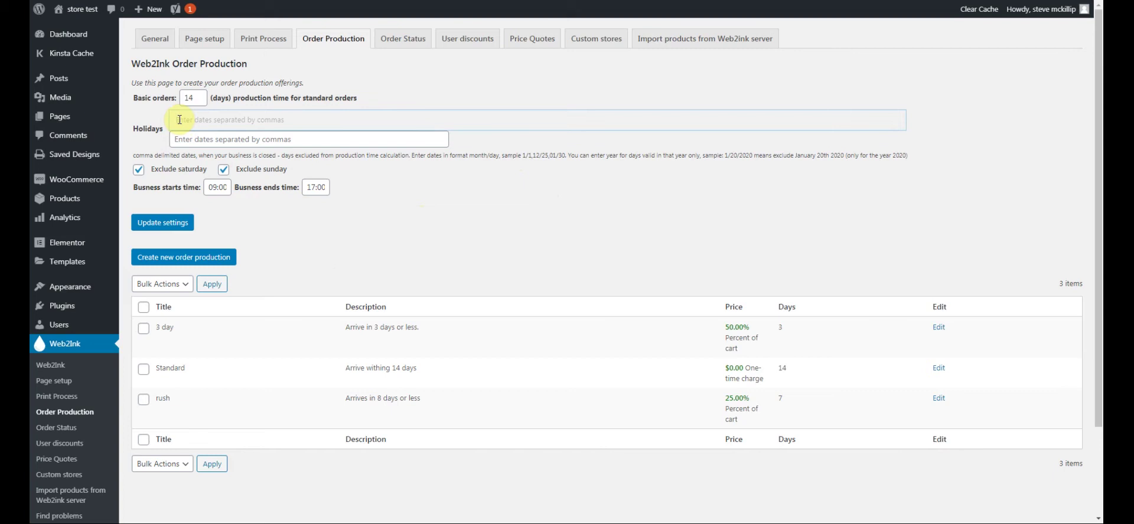
text(1/1)
key(Return)
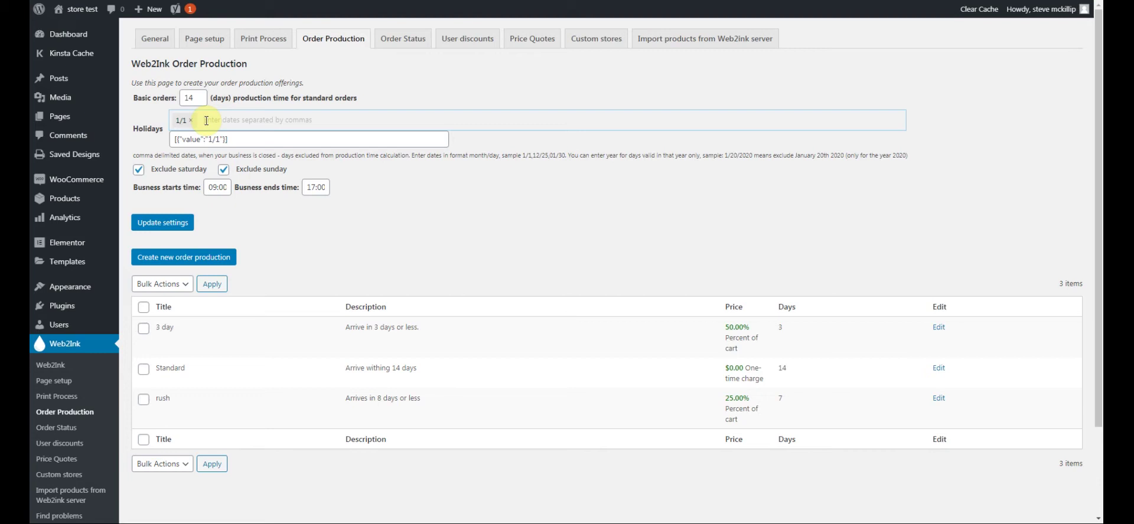
text(1/24/2019)
key(Return)
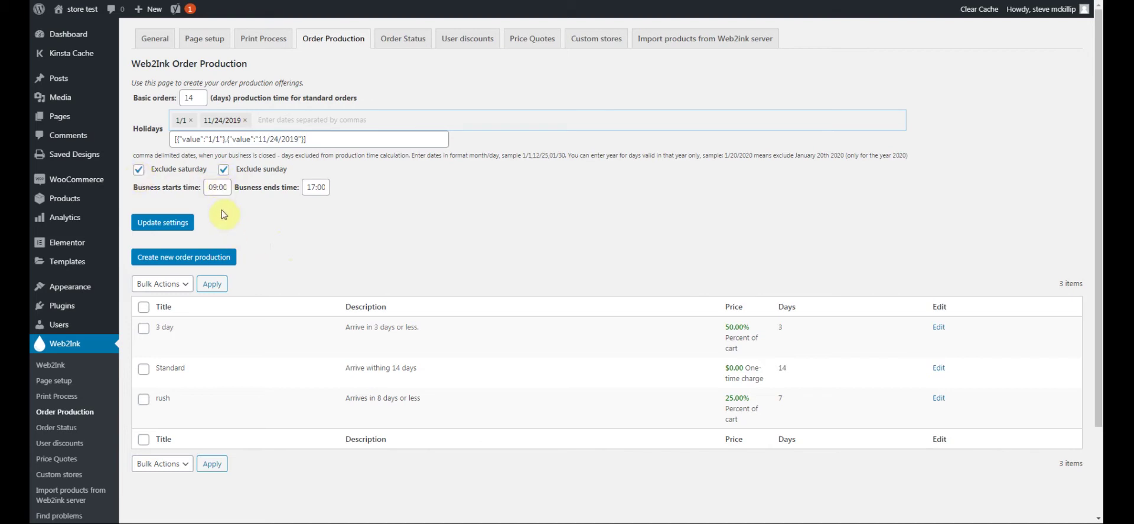
drag(207, 187, 227, 187)
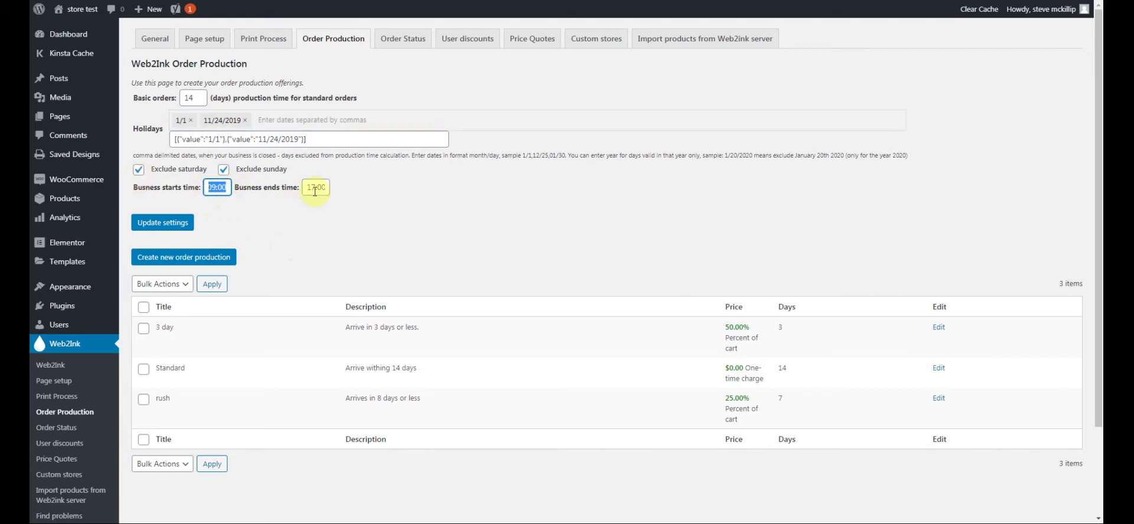
drag(305, 186, 326, 187)
click(346, 211)
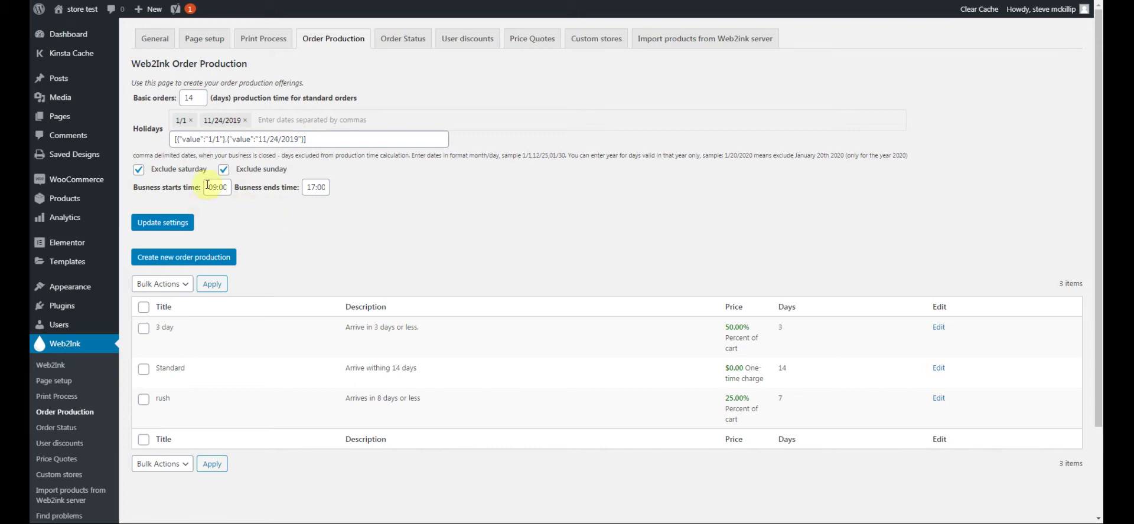
drag(207, 186, 229, 189)
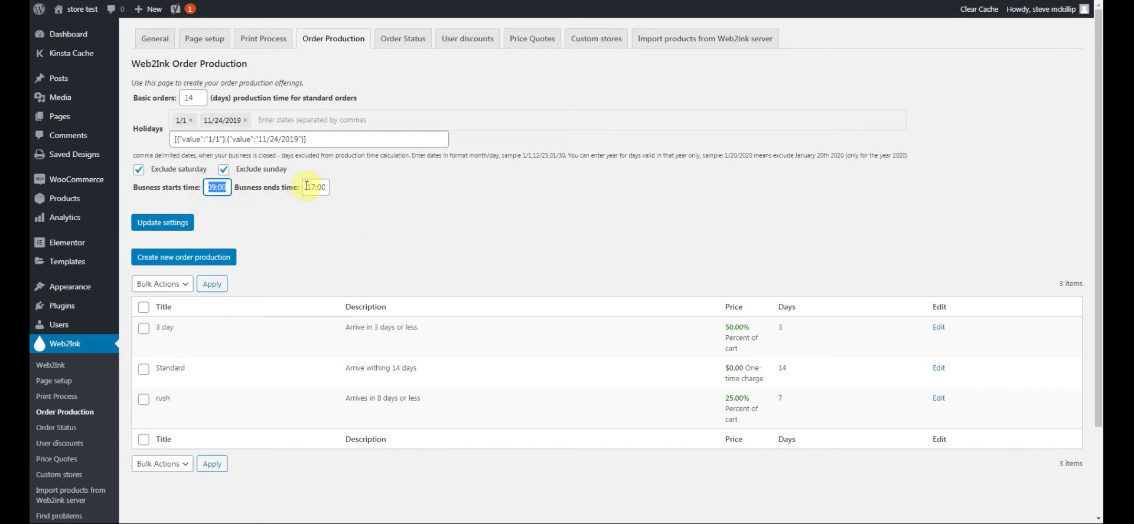
drag(304, 189, 334, 187)
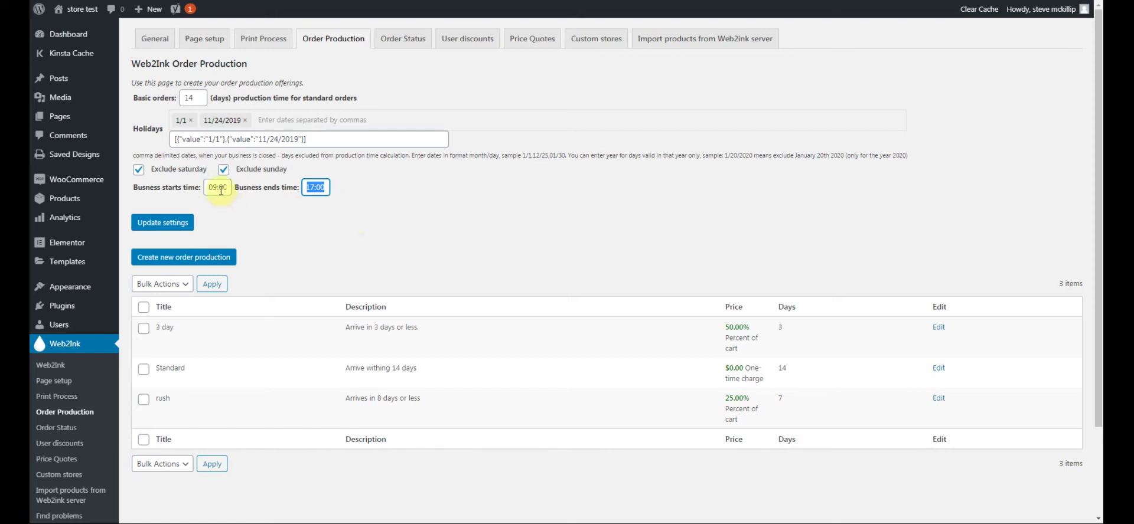
click(320, 214)
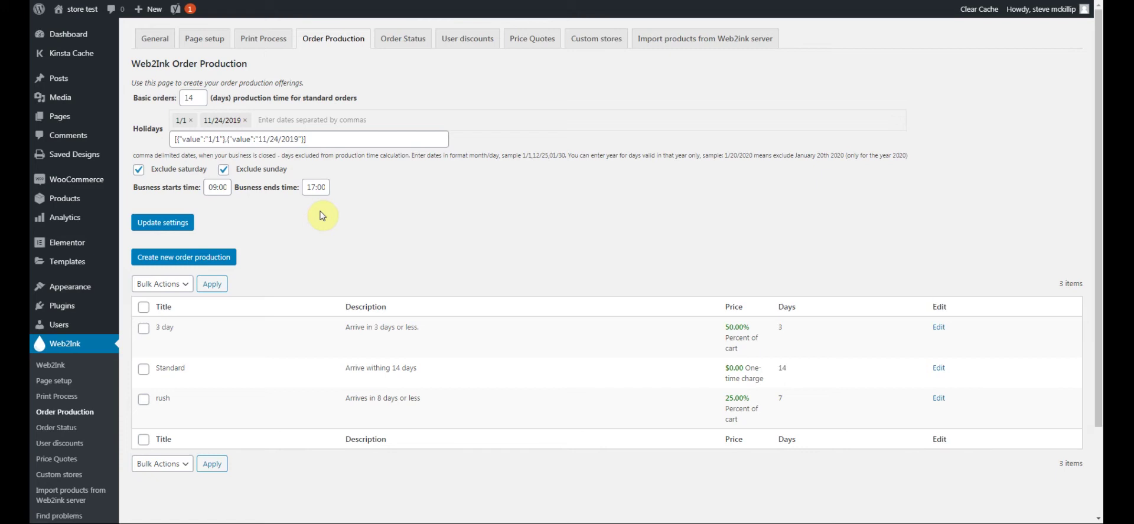
- Set the business end time to 14:00 and save the order production settings
click(314, 188)
key(ctrl+a)
text(14:00)
click(369, 187)
click(166, 225)
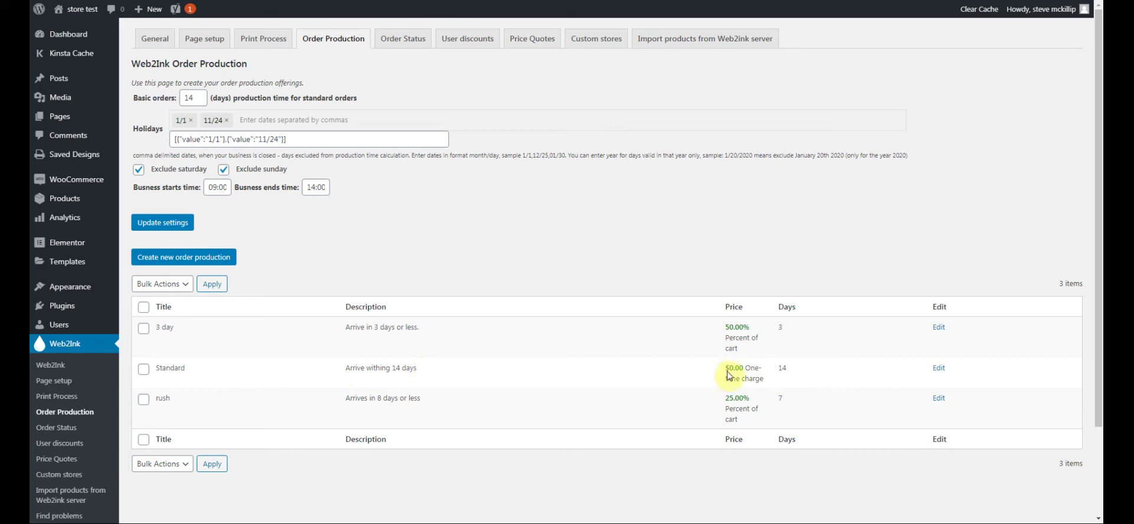
- Edit the Standard order production, setting its price to 20 and its price type to Percent of cart
click(937, 371)
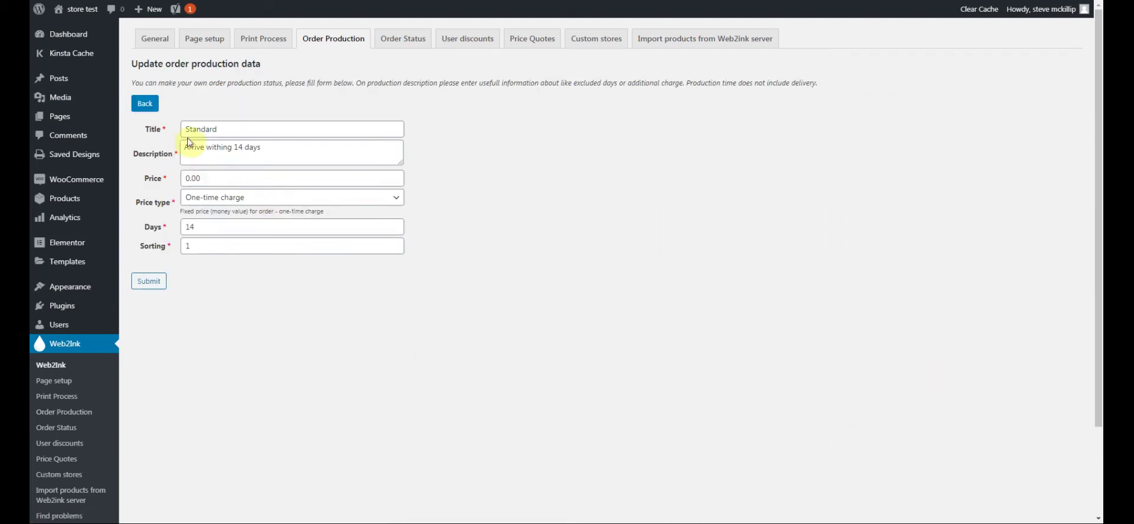
drag(229, 129, 174, 134)
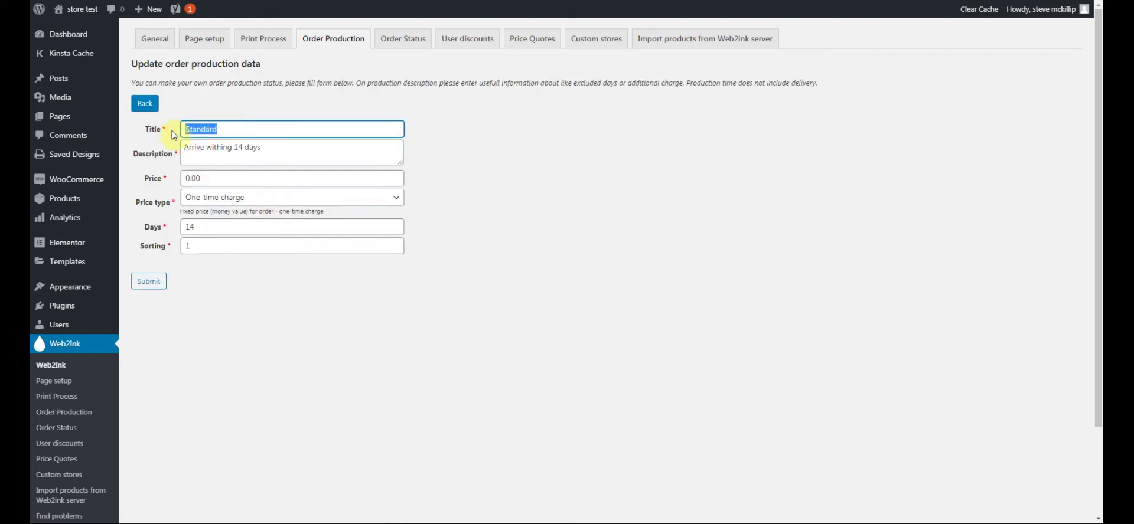
click(284, 150)
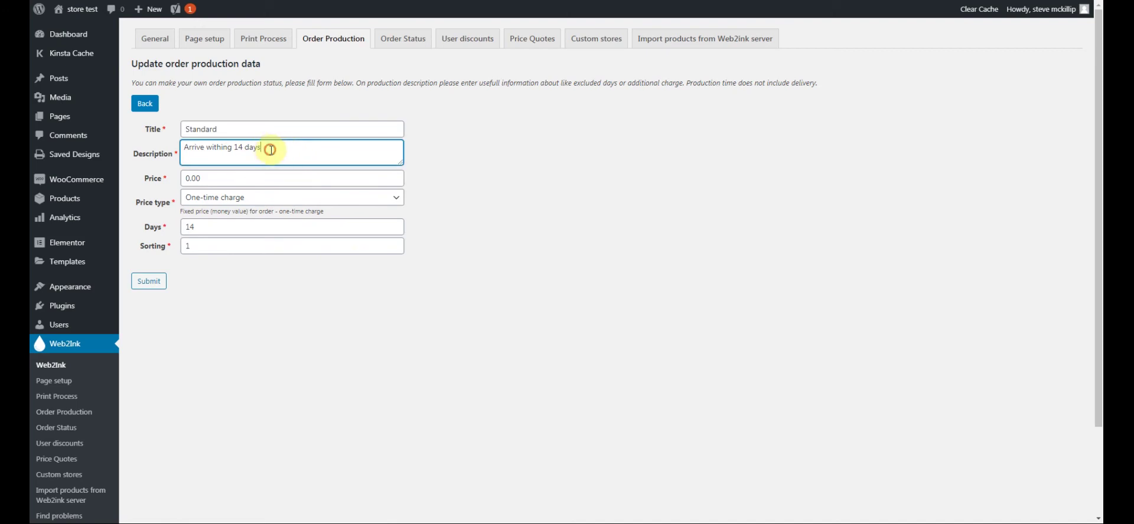
drag(267, 148, 181, 183)
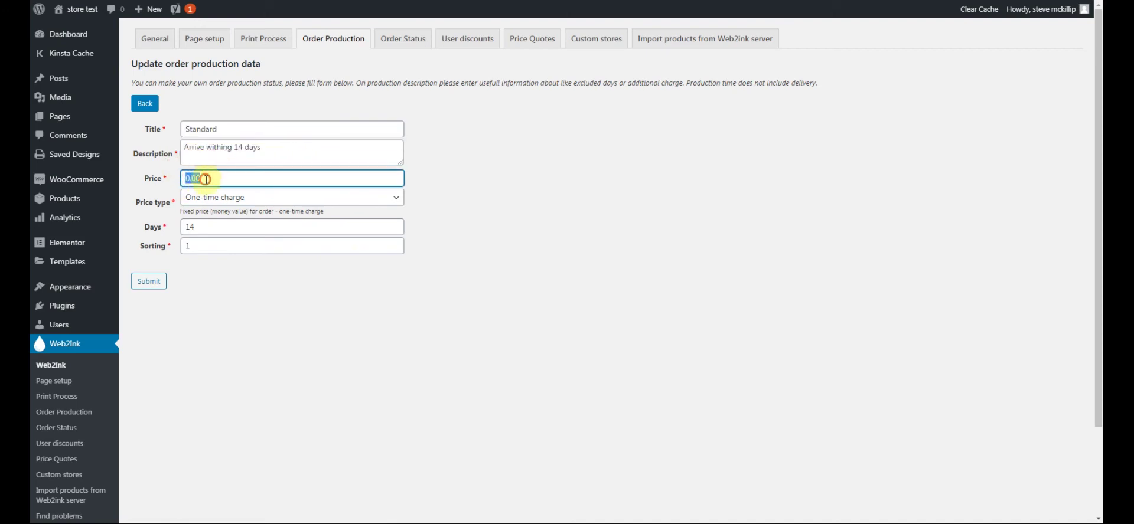
click(206, 179)
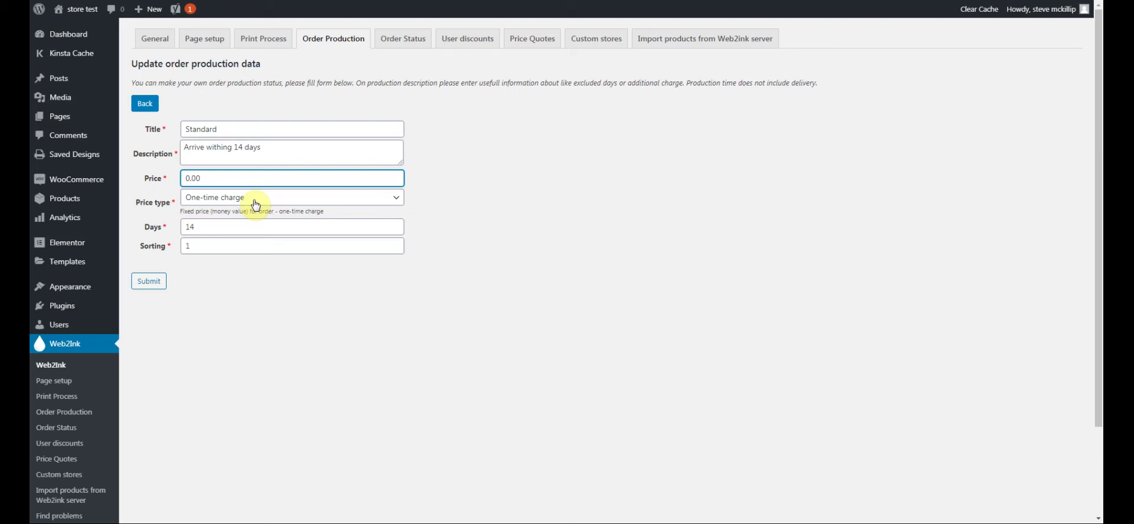
drag(223, 178, 178, 183)
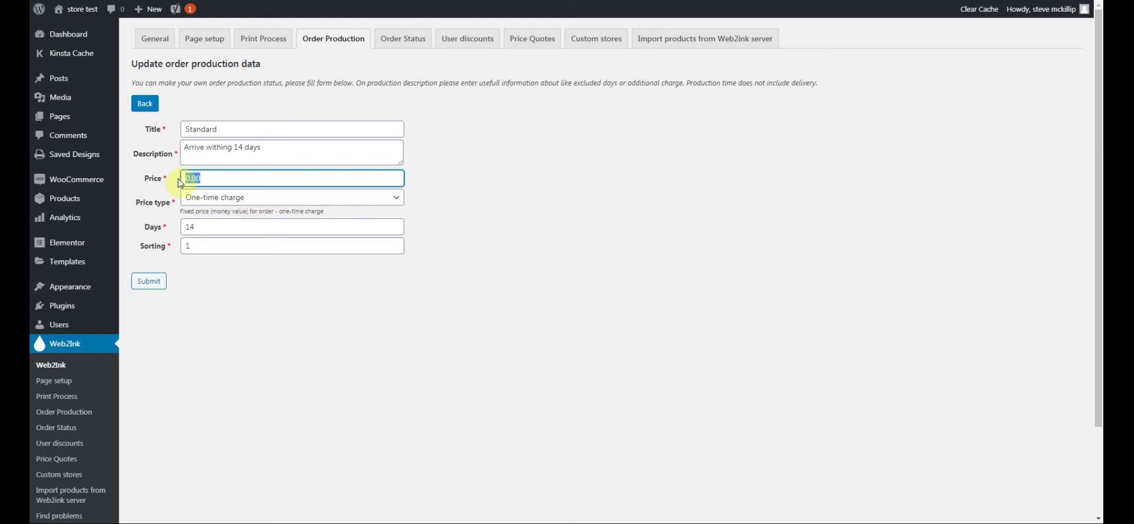
click(267, 198)
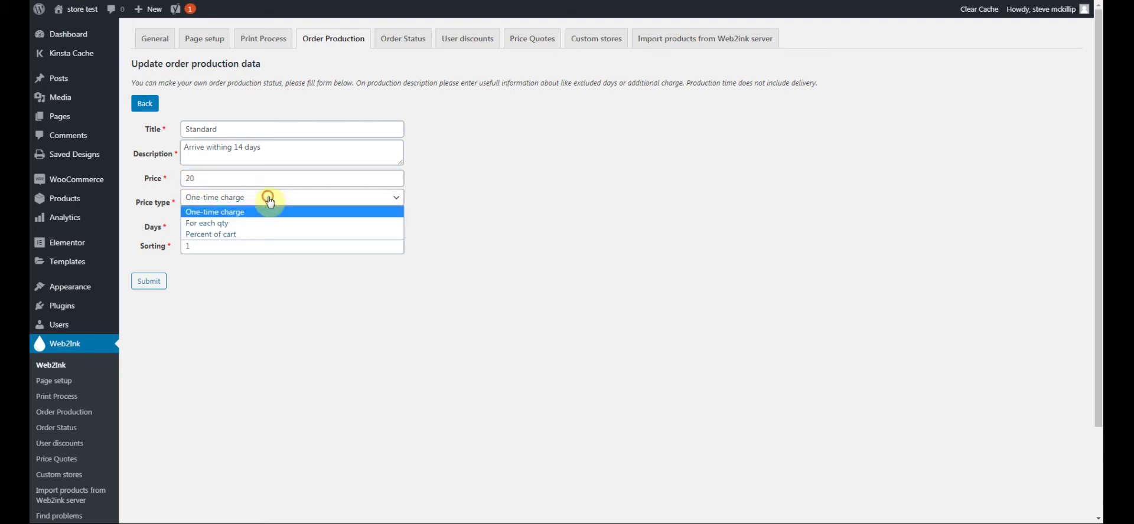
click(225, 235)
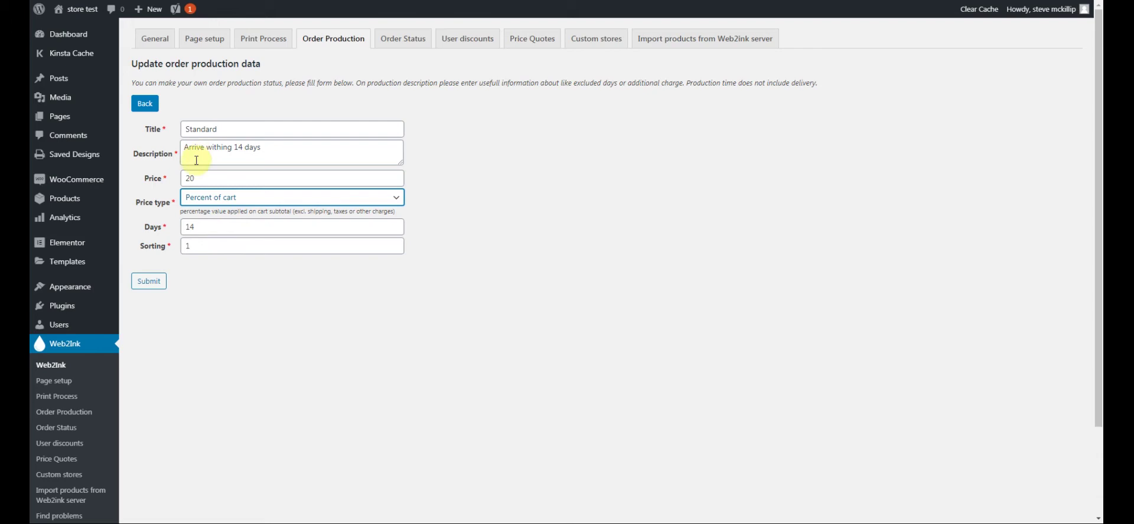
click(182, 129)
double_click(182, 129)
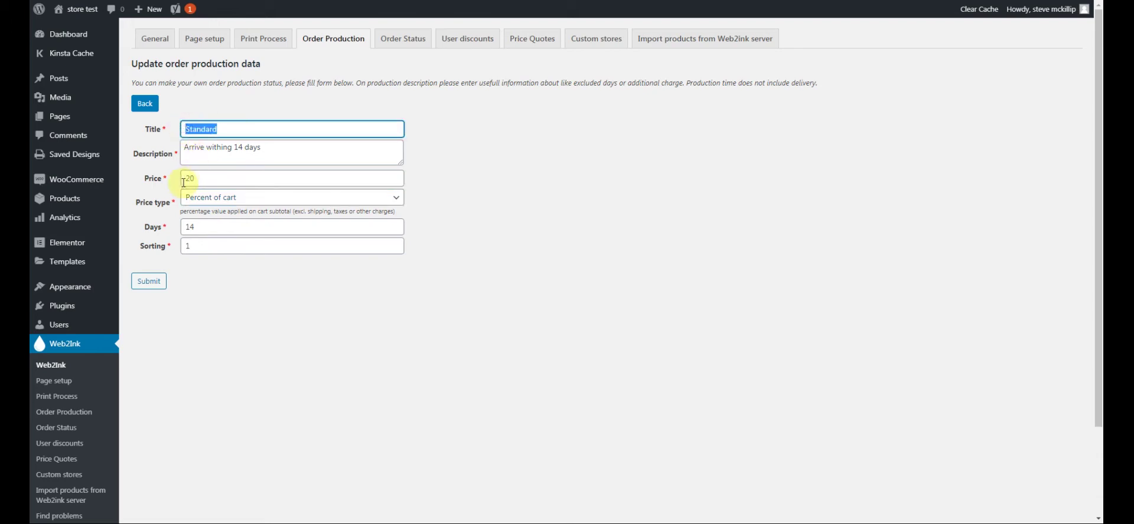
double_click(184, 178)
click(213, 178)
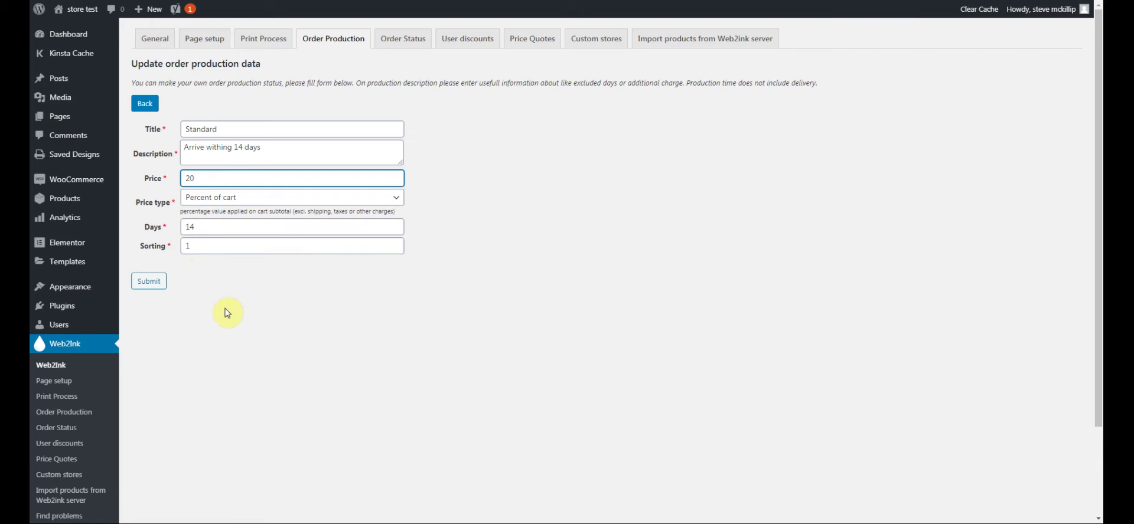
double_click(185, 245)
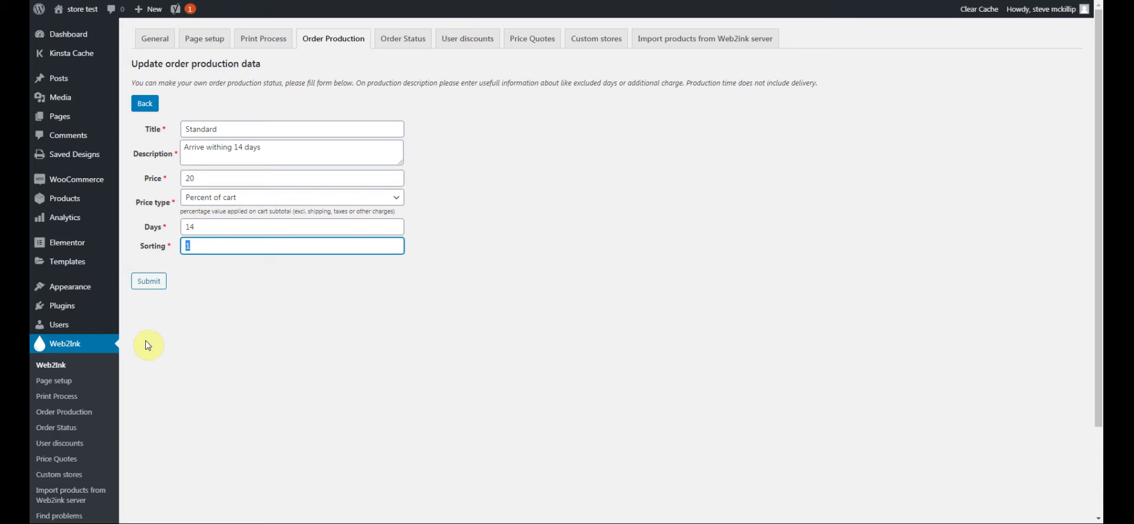
- Set the Standard order production's price to 0 and save the entry
double_click(187, 178)
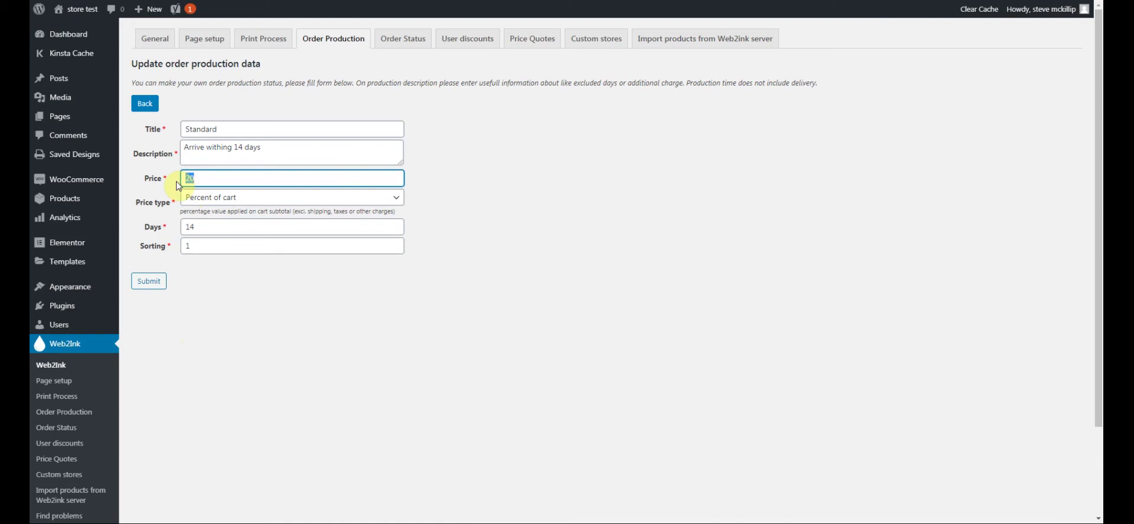
text(0)
click(148, 282)
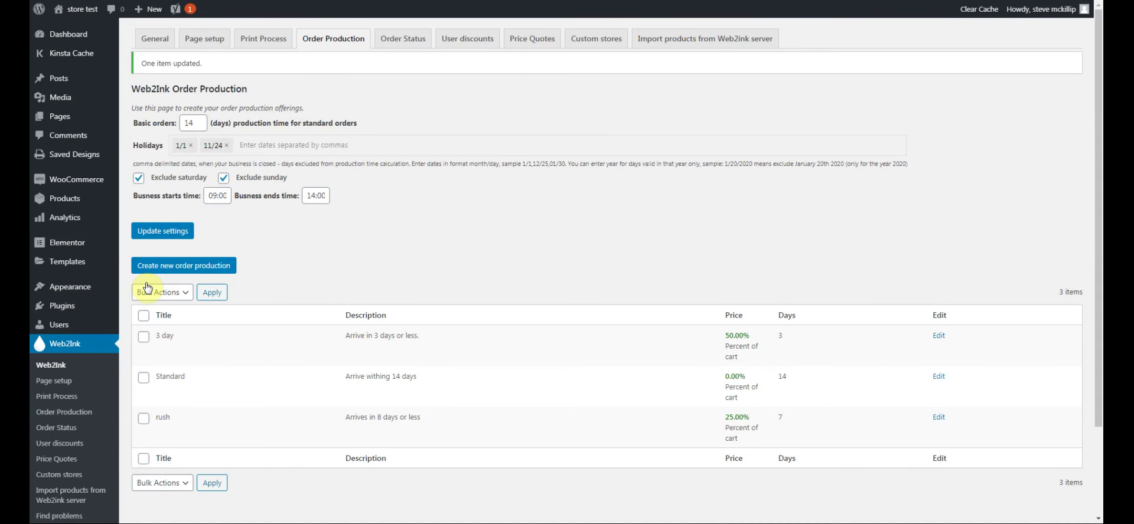
- Open the rush order production, review its days and sorting values, and return to the list without editing
scroll(222, 348, down, 2)
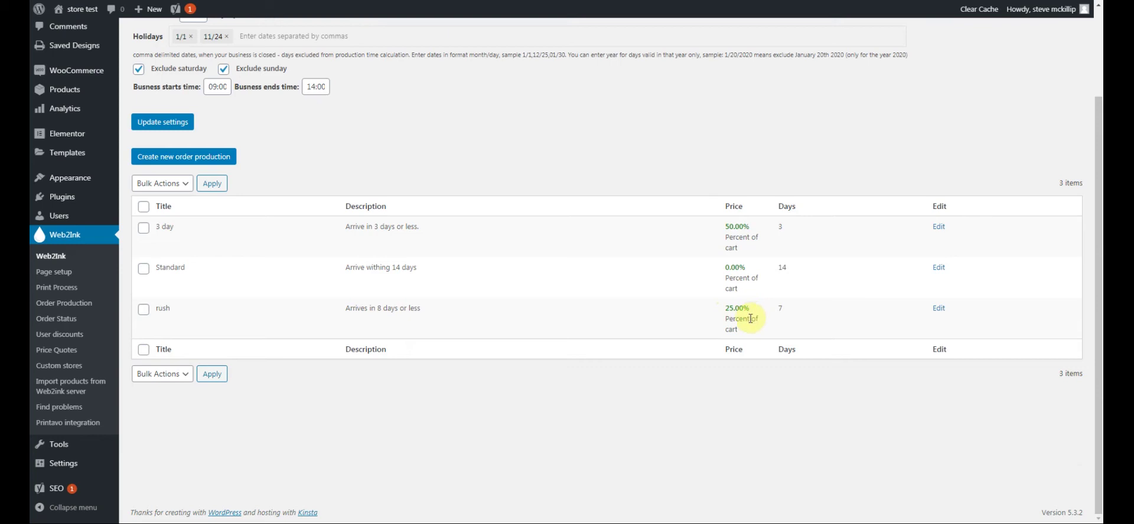
click(938, 308)
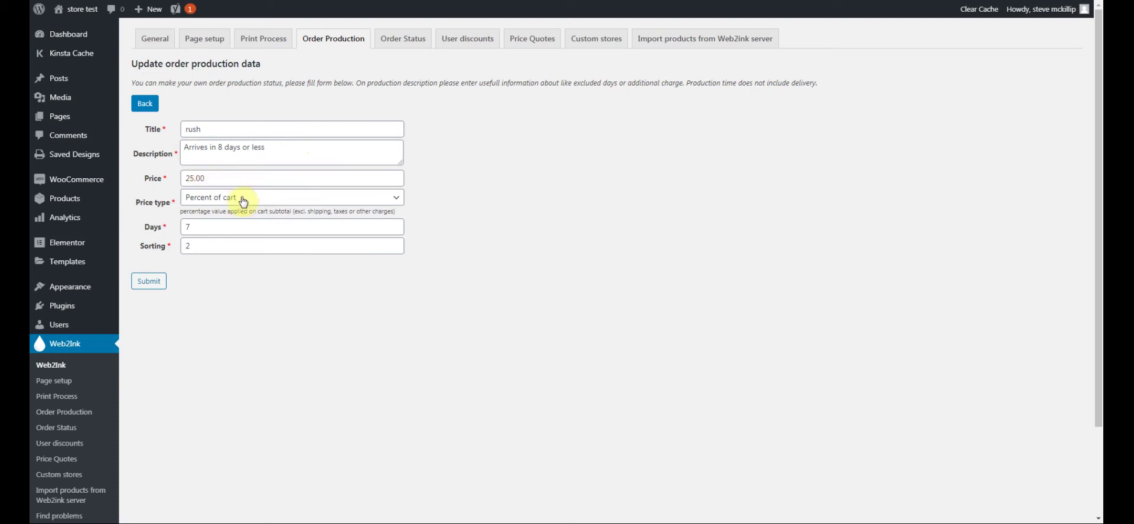
double_click(188, 227)
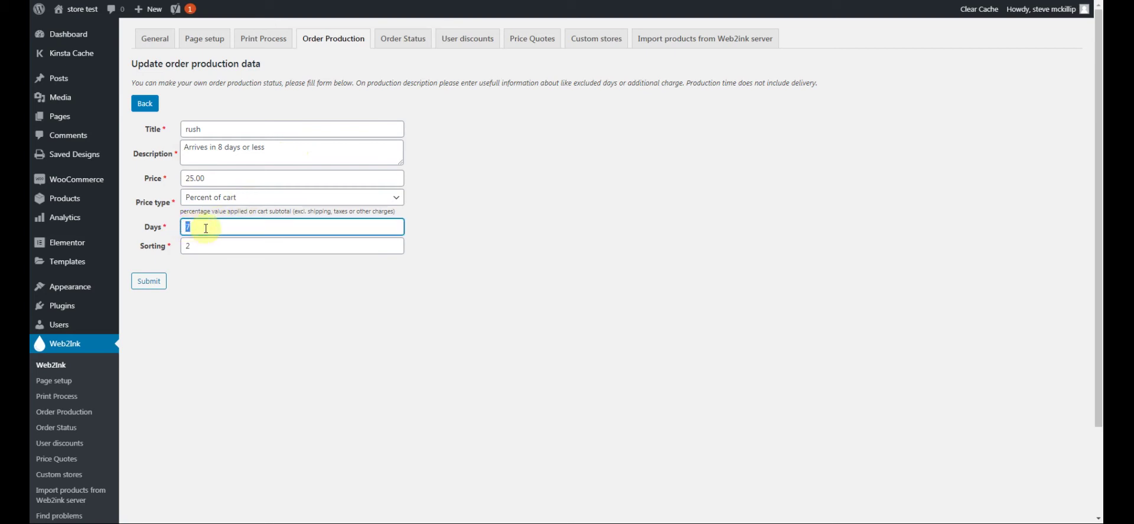
key(Tab)
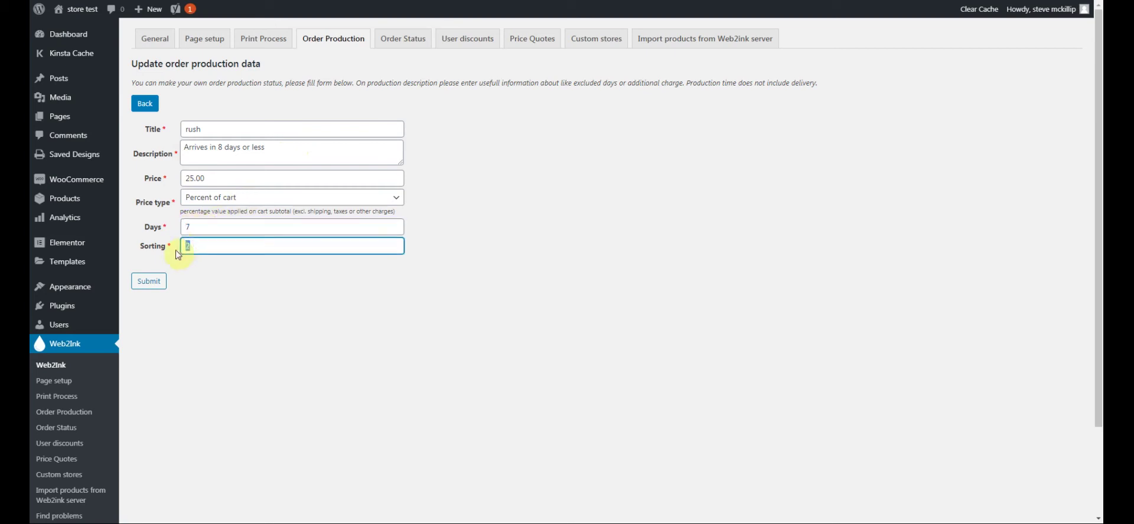
click(145, 104)
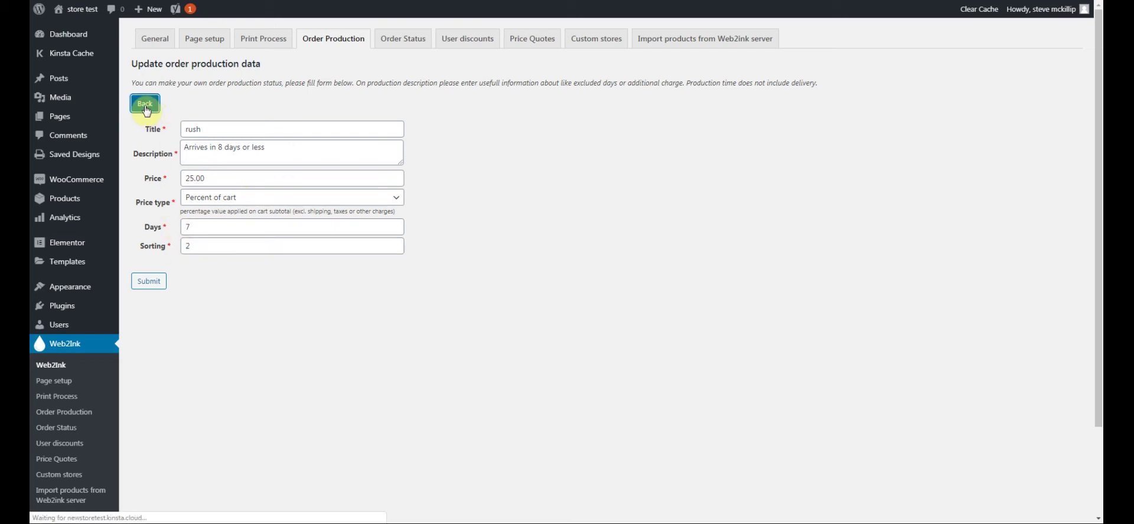
- Open the 3 day order production, review its days, sorting and description, and return to the list without editing
scroll(363, 228, down, 1)
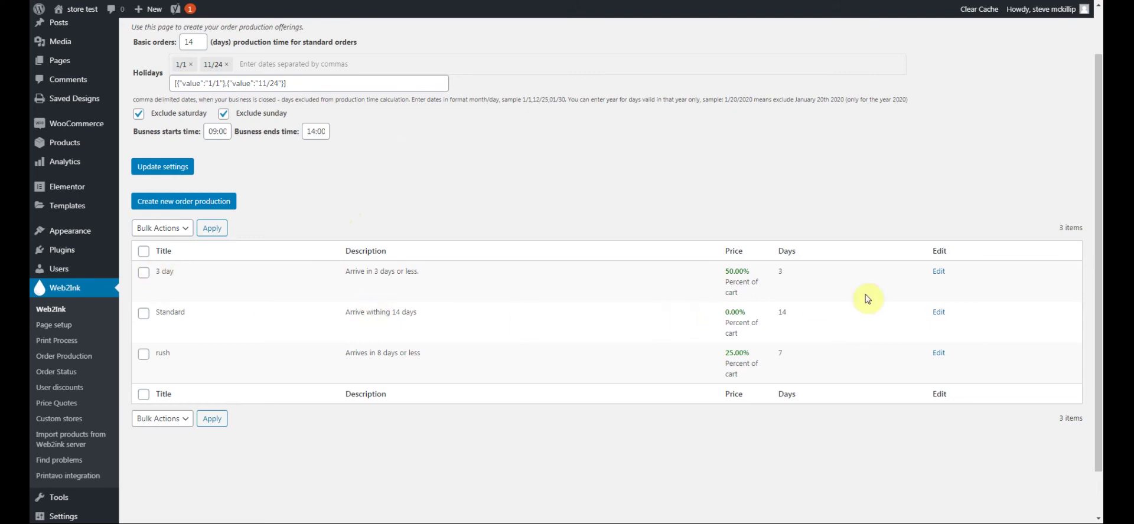
click(939, 273)
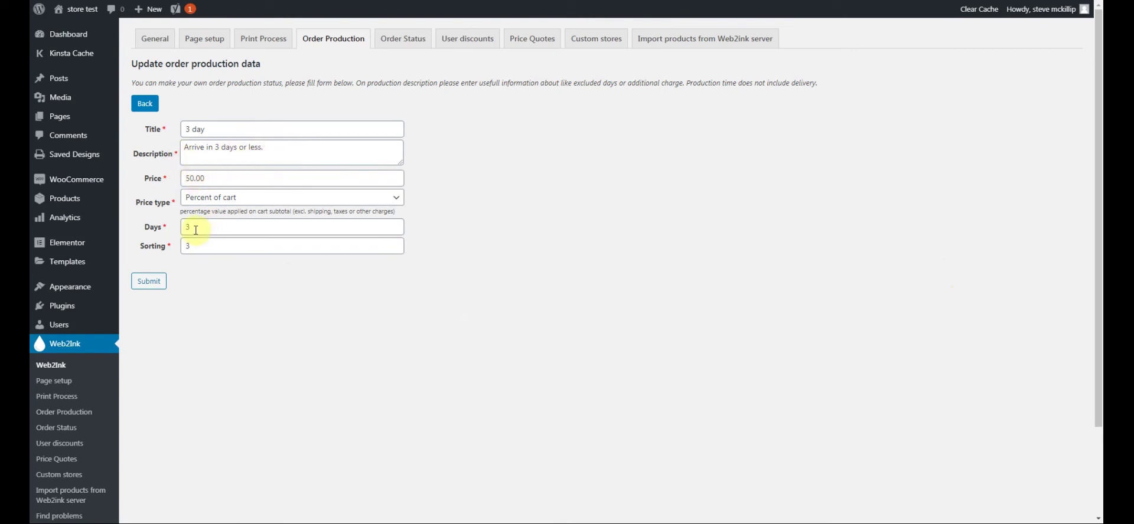
mouse_move(191, 228)
mouse_down()
mouse_move(181, 232)
mouse_move(186, 246)
mouse_up()
click(189, 264)
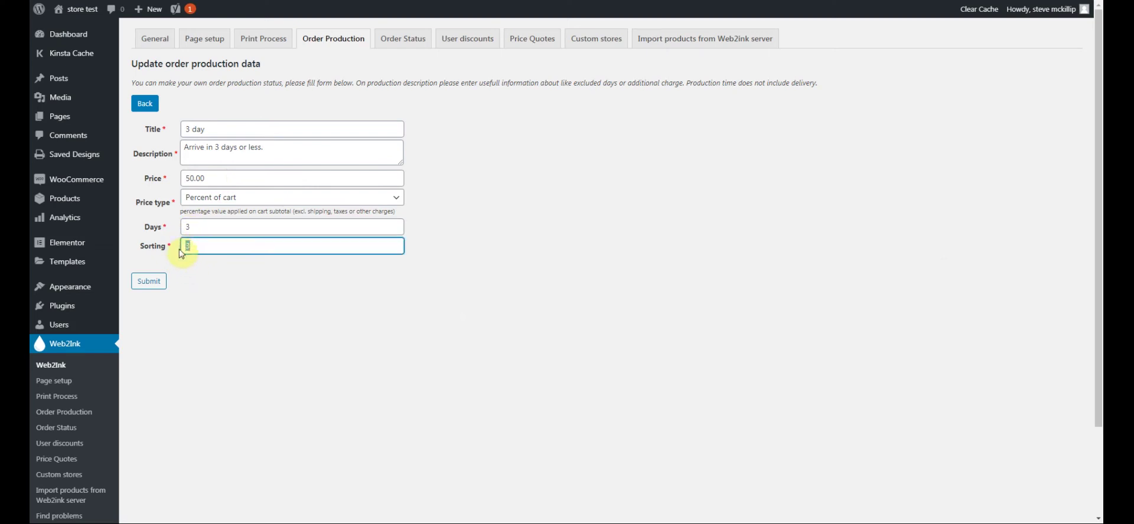
click(182, 291)
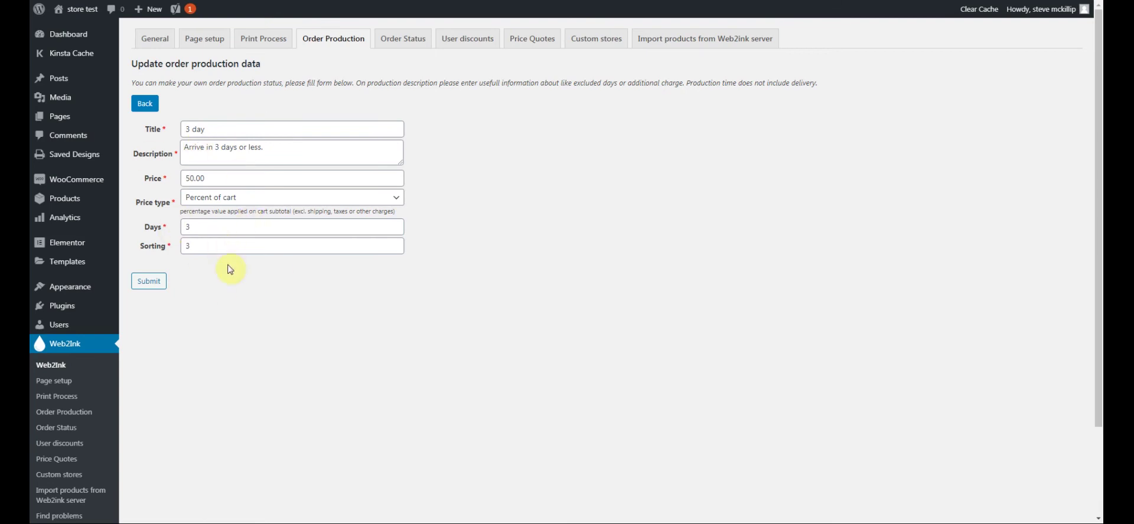
click(190, 225)
click(189, 149)
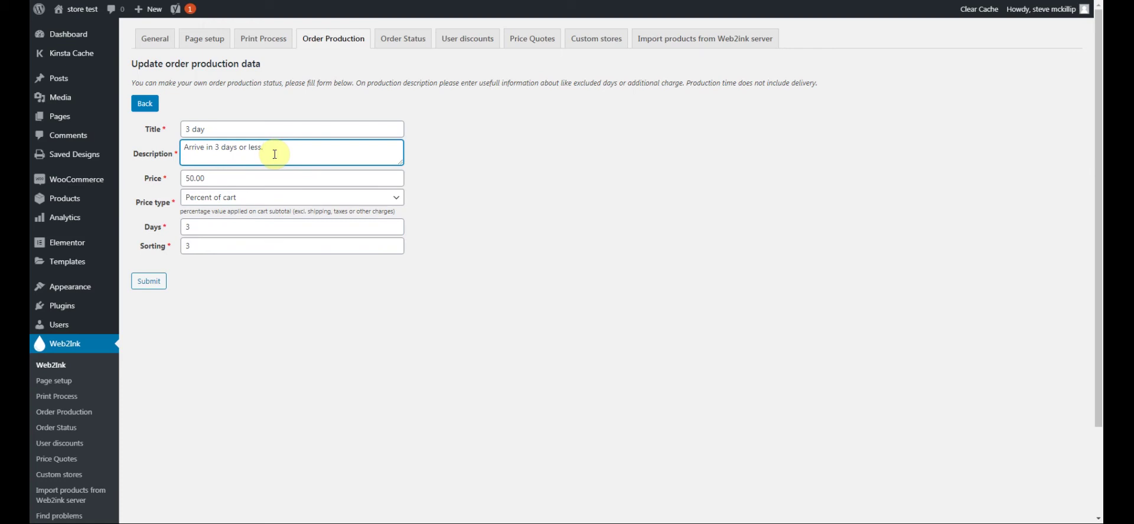
click(147, 107)
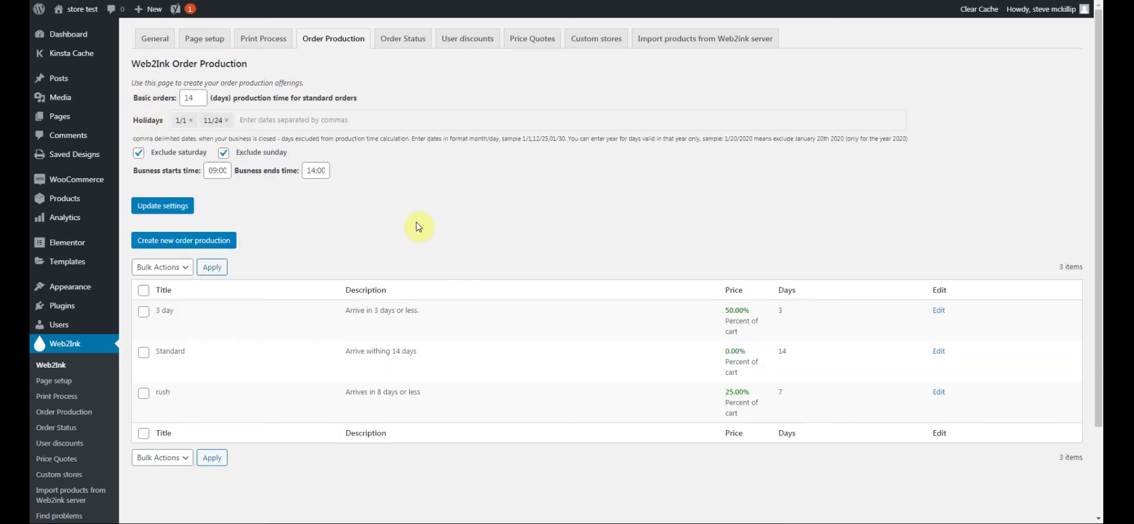
- Create a new order production titled "Next Day" with the description "Ships the following Business day"
click(176, 244)
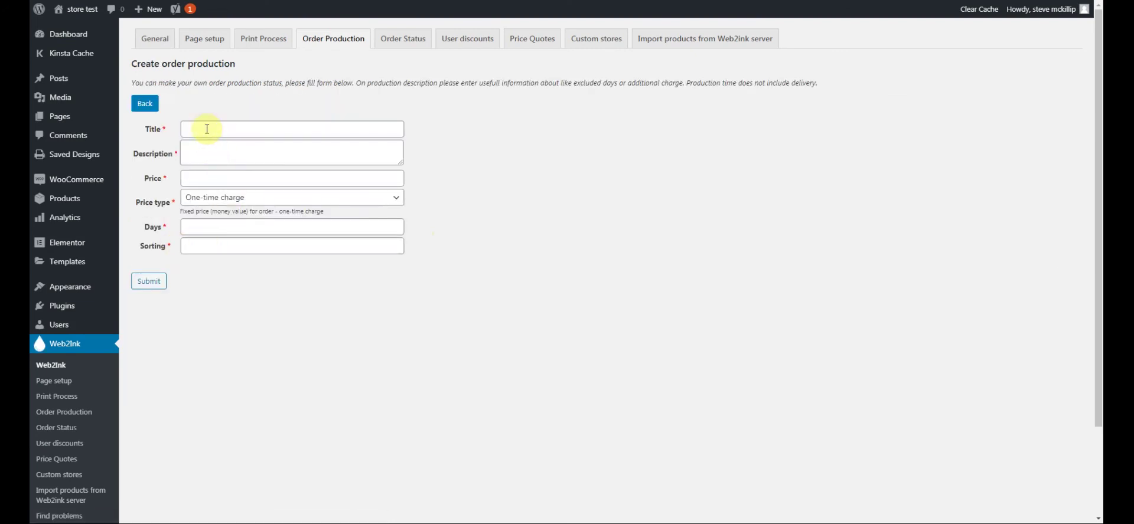
click(206, 129)
text(Next)
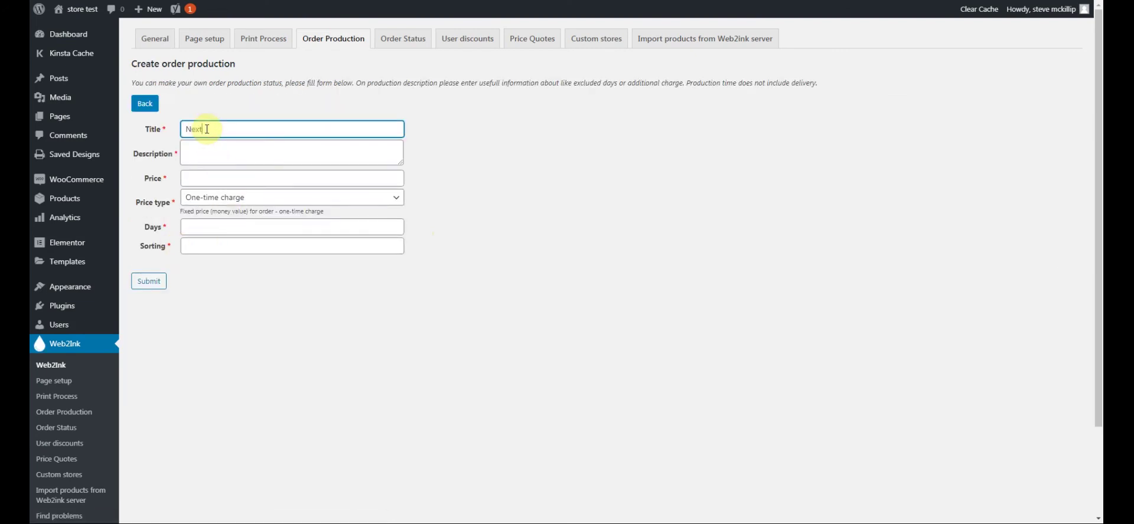
text( Day)
key(Tab)
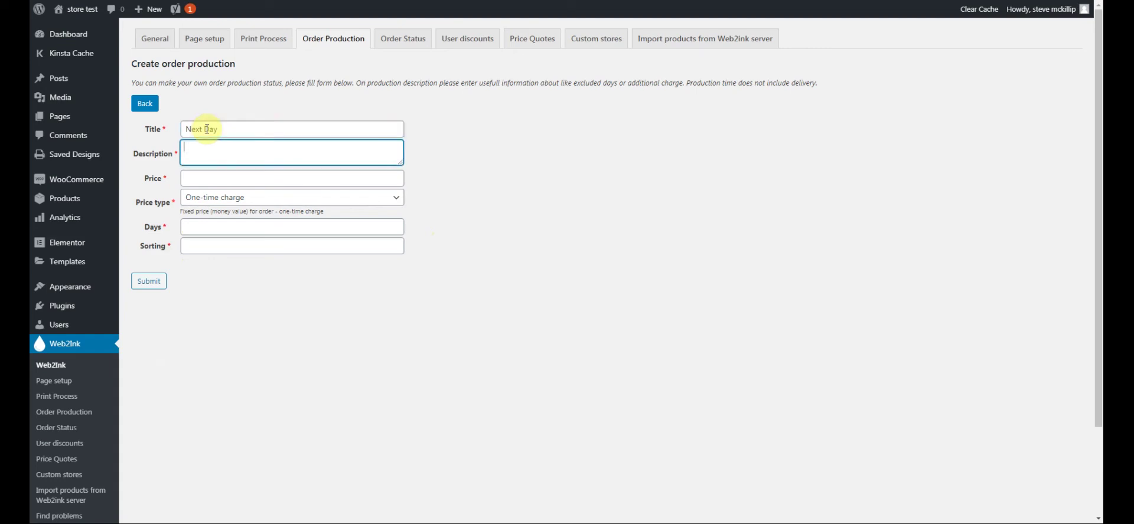
text(Ships the following Business da)
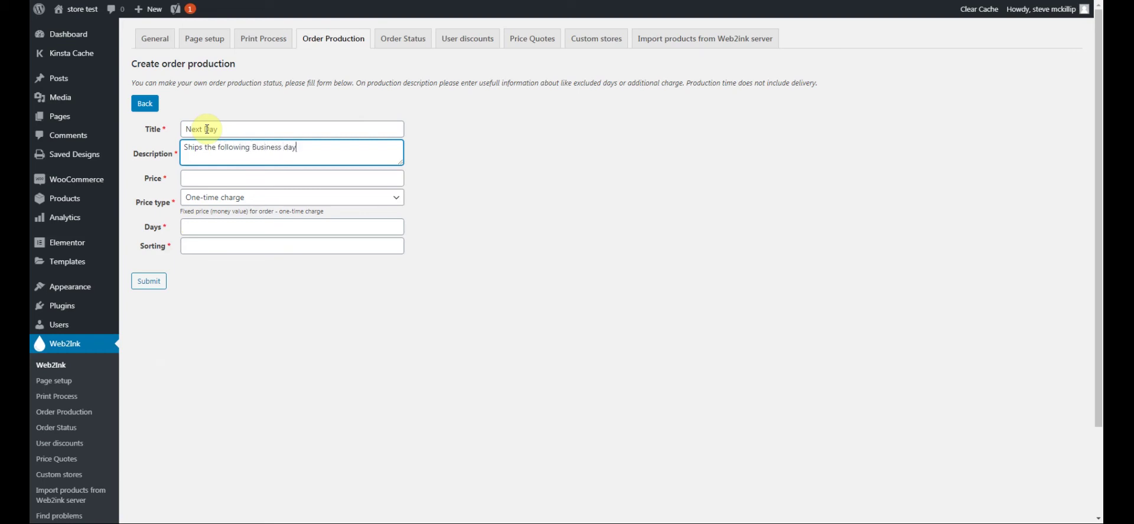
text(y)
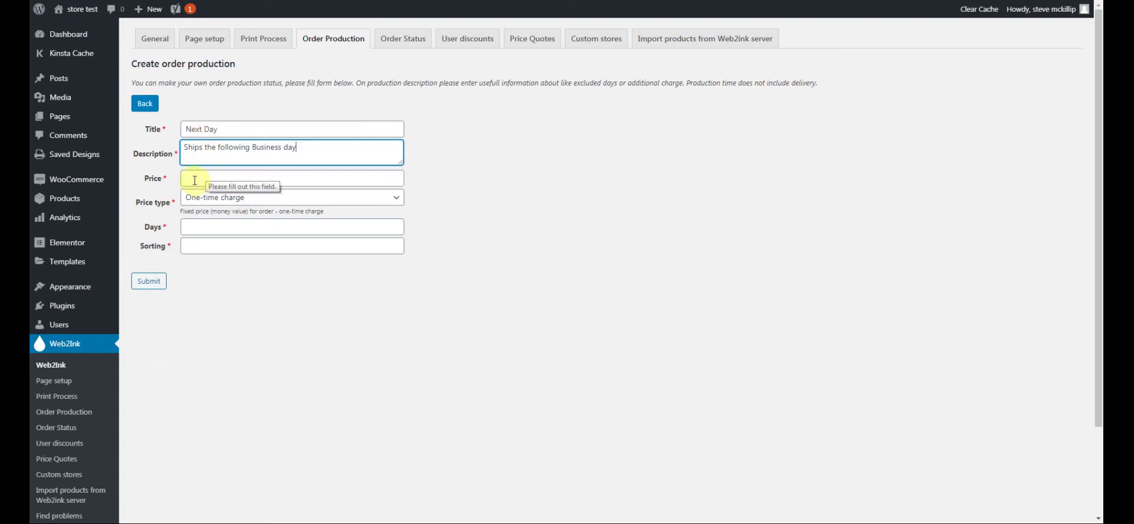
- Price the new order production at 100 Percent of cart, set days to 2 and sorting to 4, and submit it
click(195, 179)
text(100)
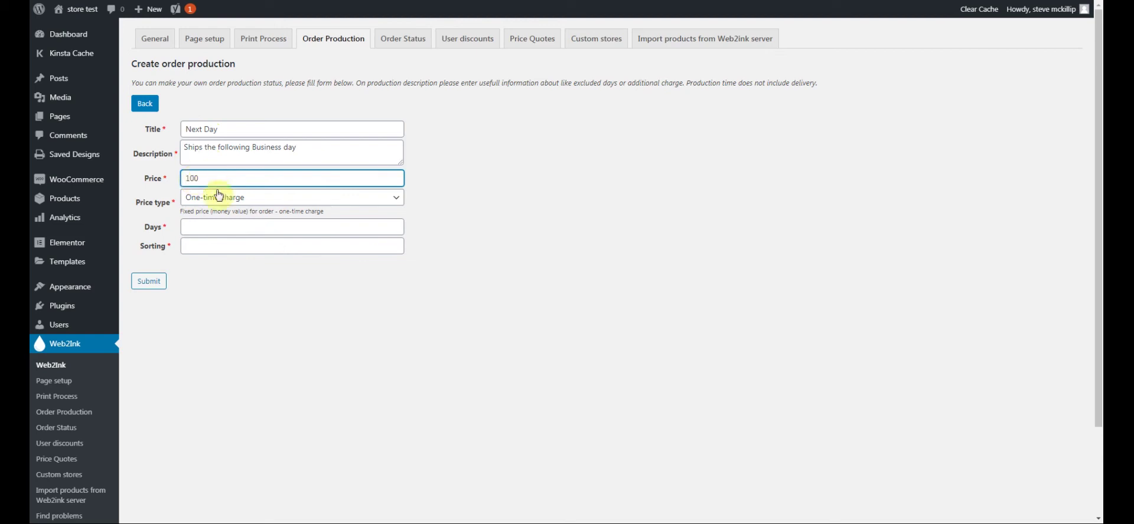
click(245, 202)
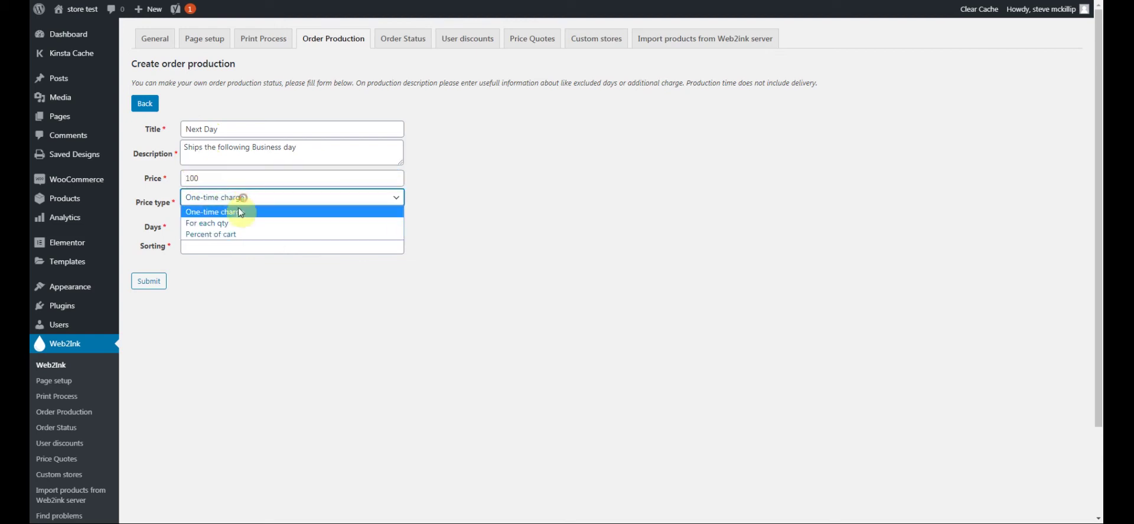
click(214, 236)
click(191, 228)
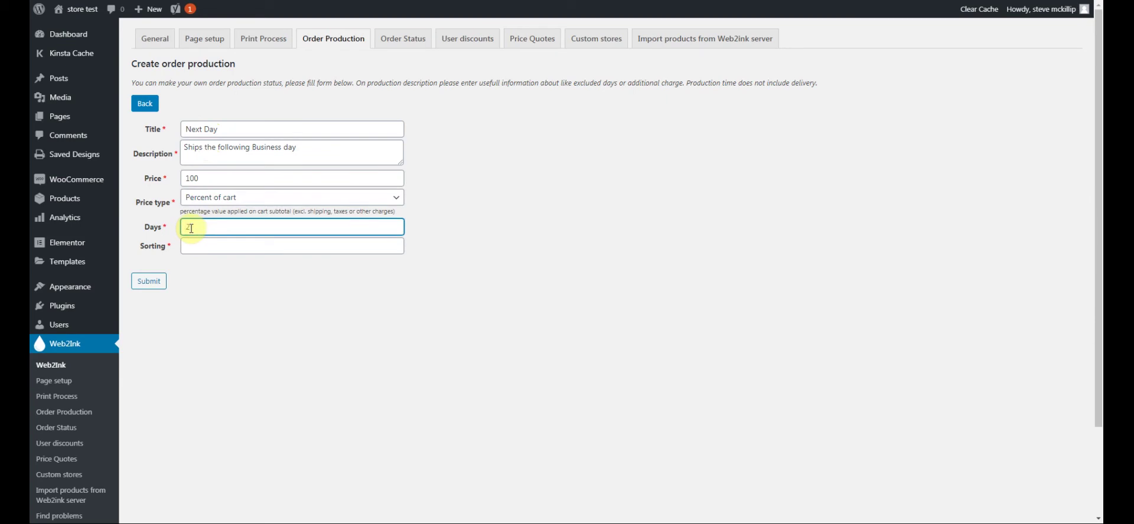
click(193, 246)
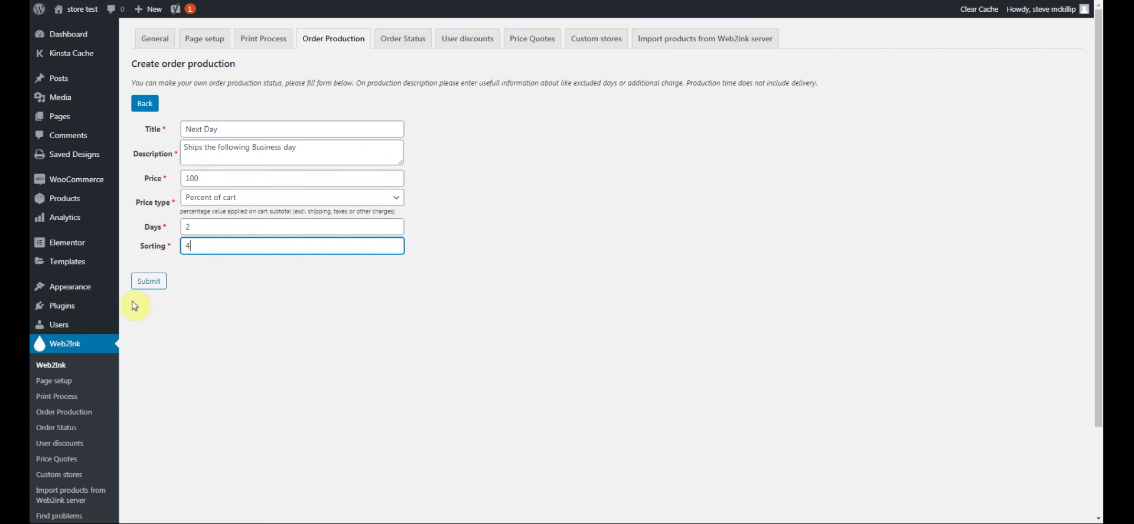
click(149, 282)
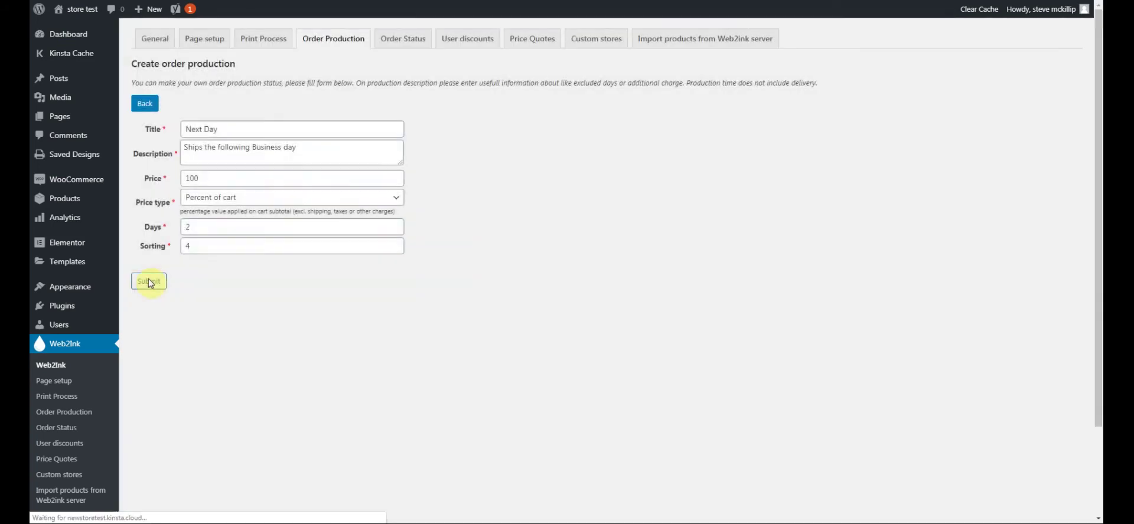
scroll(354, 286, down, 1)
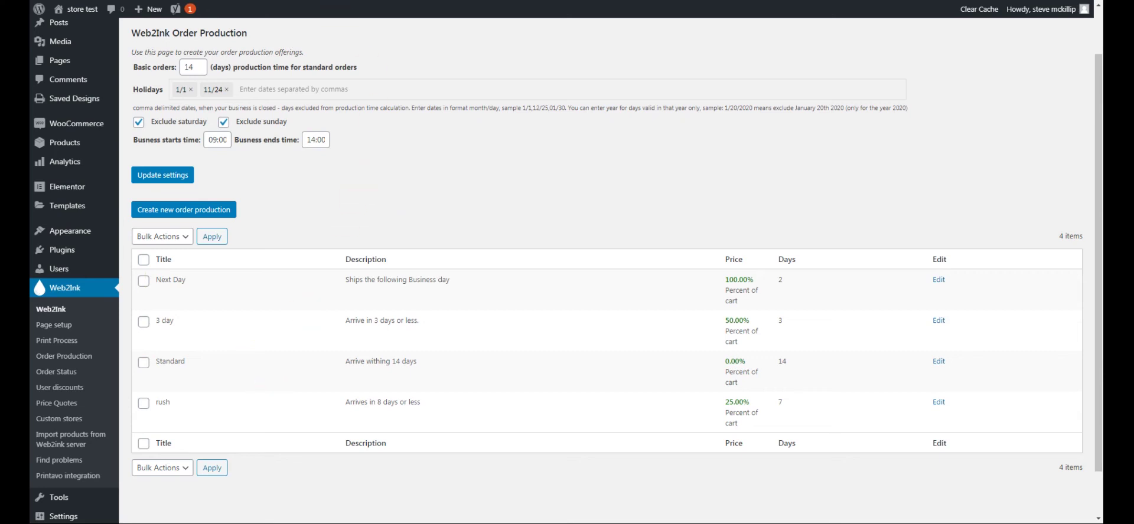
- Switch to the store's design page, start buying the black Ultra Cotton T-Shirt, approve the design and continue without notes
key(ctrl+Tab)
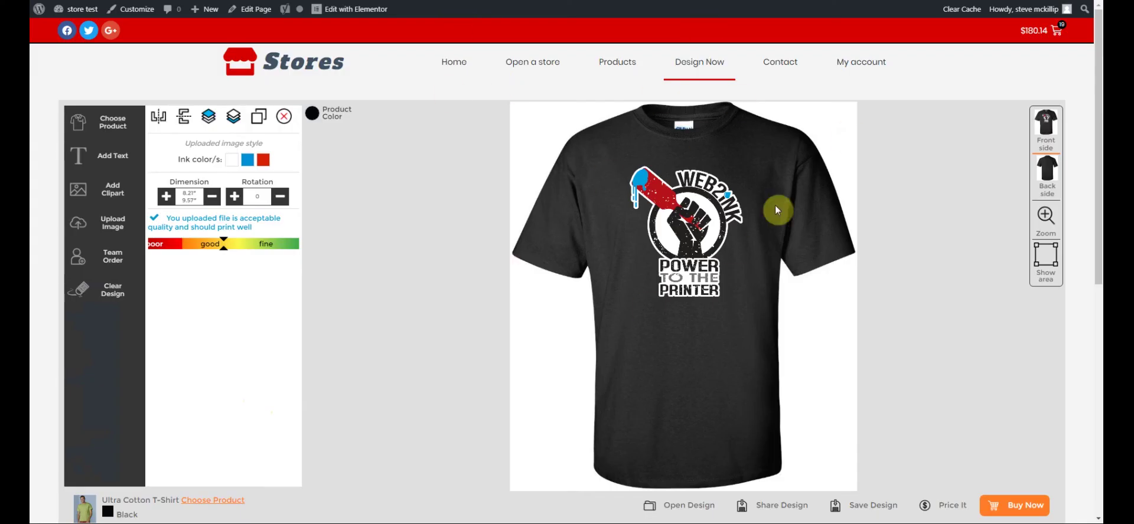
click(997, 506)
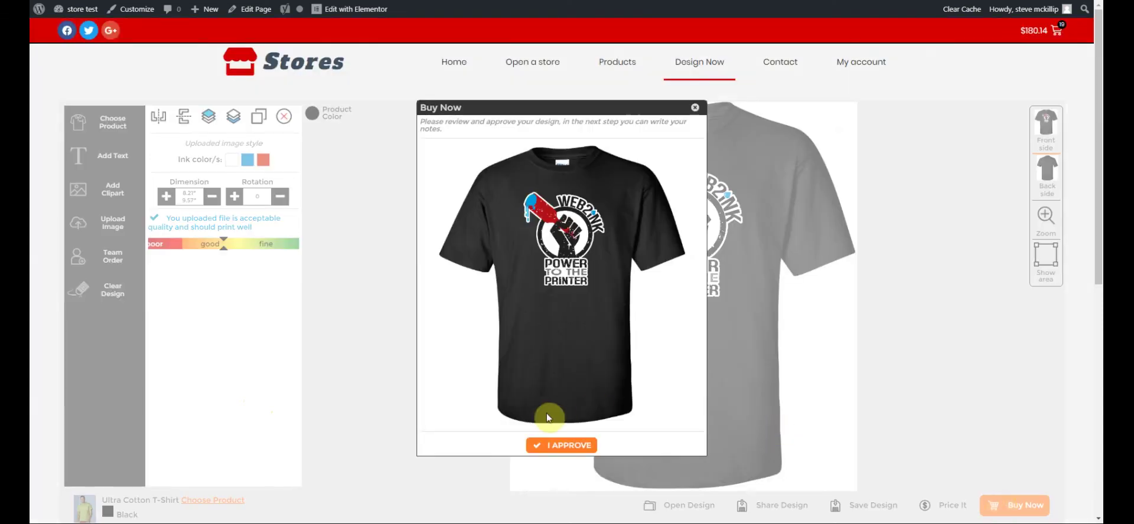
click(540, 445)
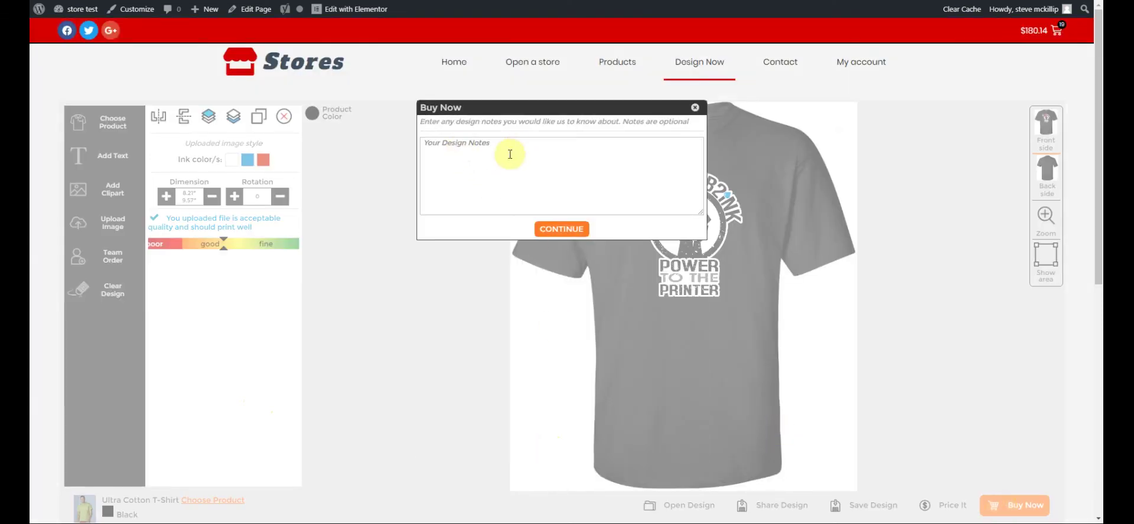
click(555, 229)
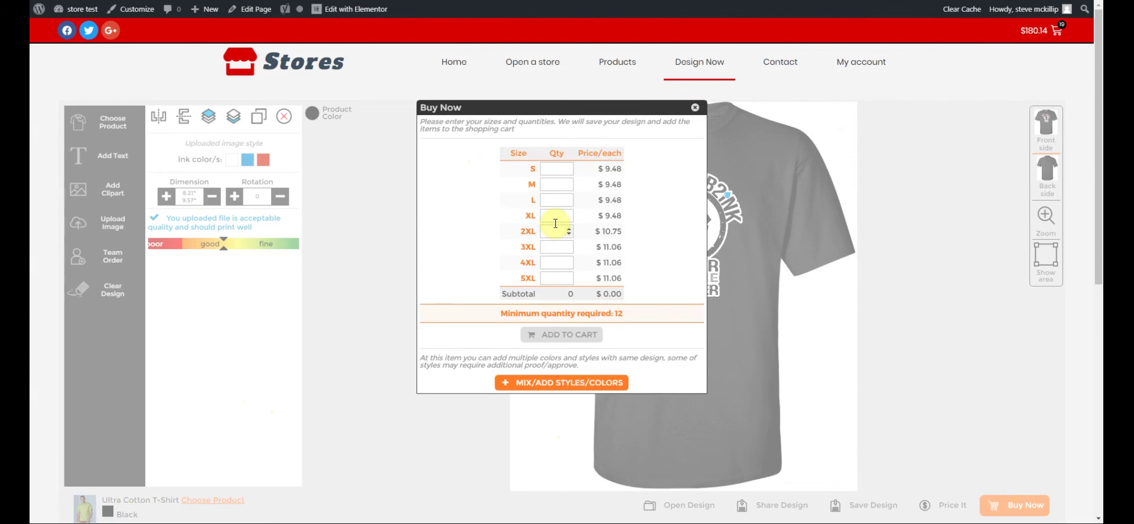
- Enter shirt quantities of 24 for size S, 22 for M and 30 for L
click(569, 167)
click(570, 167)
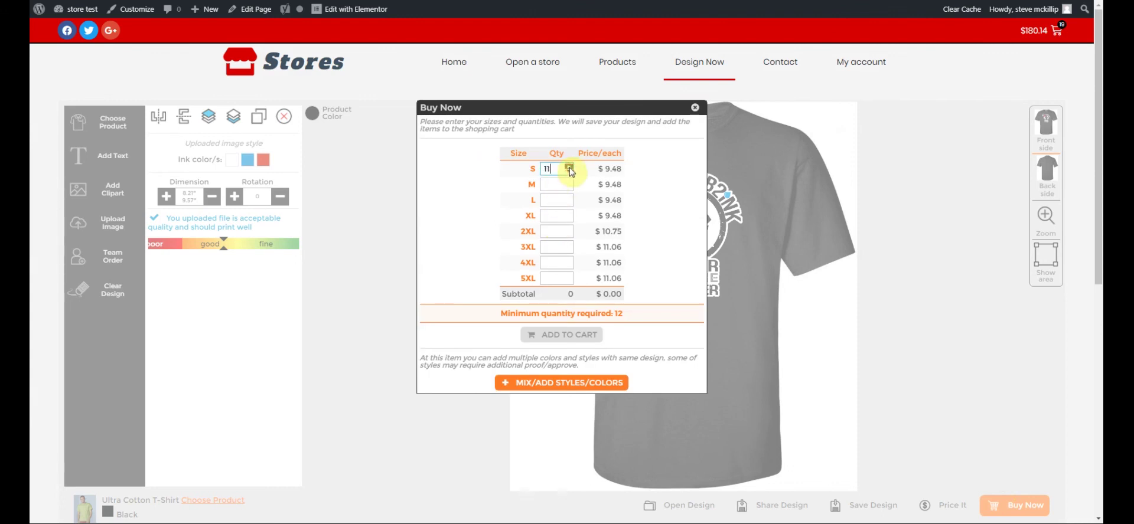
click(569, 168)
click(568, 184)
text(22)
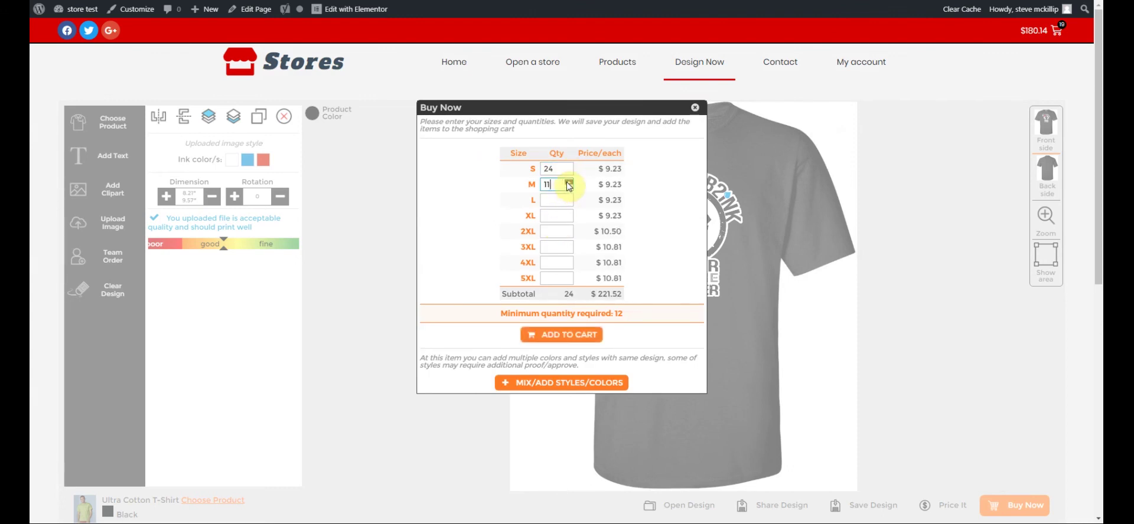
click(569, 200)
text(30)
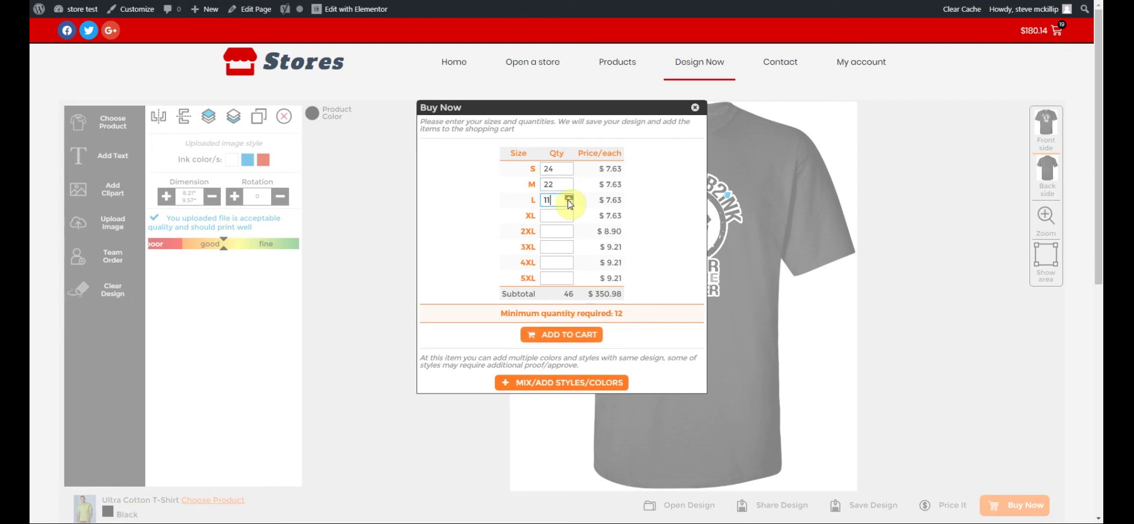
- Enter shirt quantities of 41 for size XL and 14 for 2XL
click(570, 216)
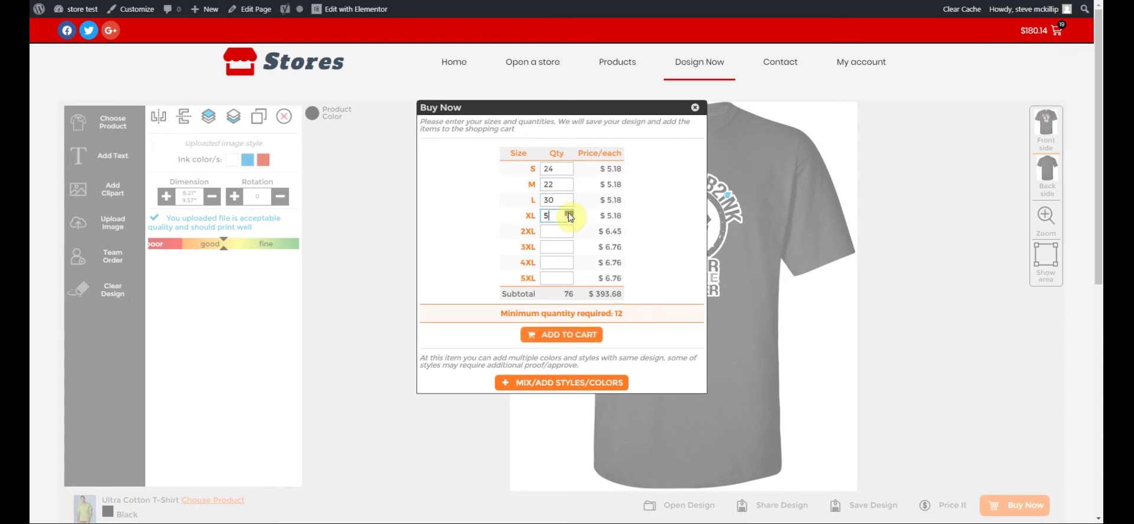
text(15)
key(BackSpace)
key(BackSpace)
text(41)
click(571, 232)
text(14)
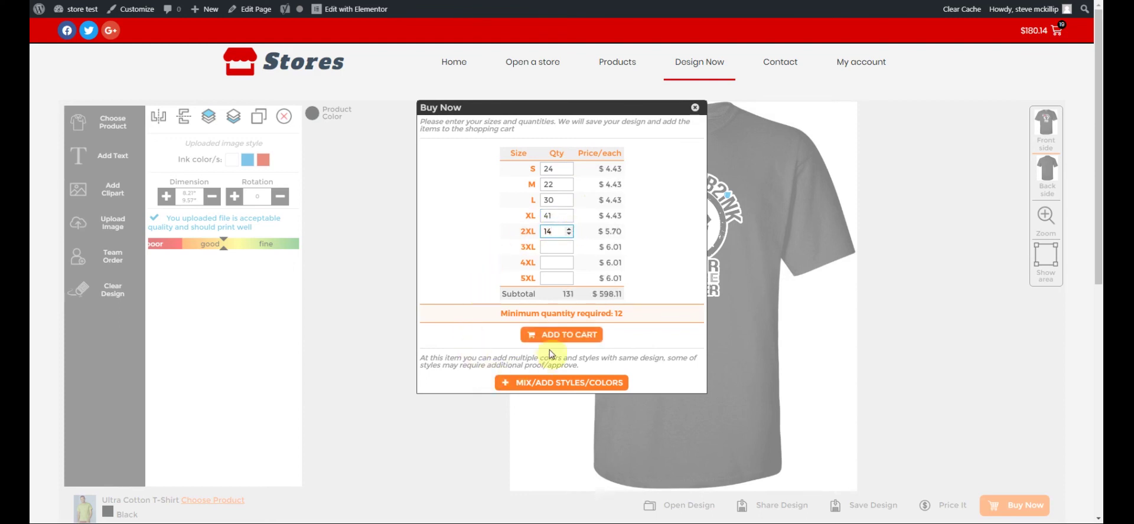
- Look at the additional styles and colors available for the same design, and return to the size quantities without adding any
click(553, 381)
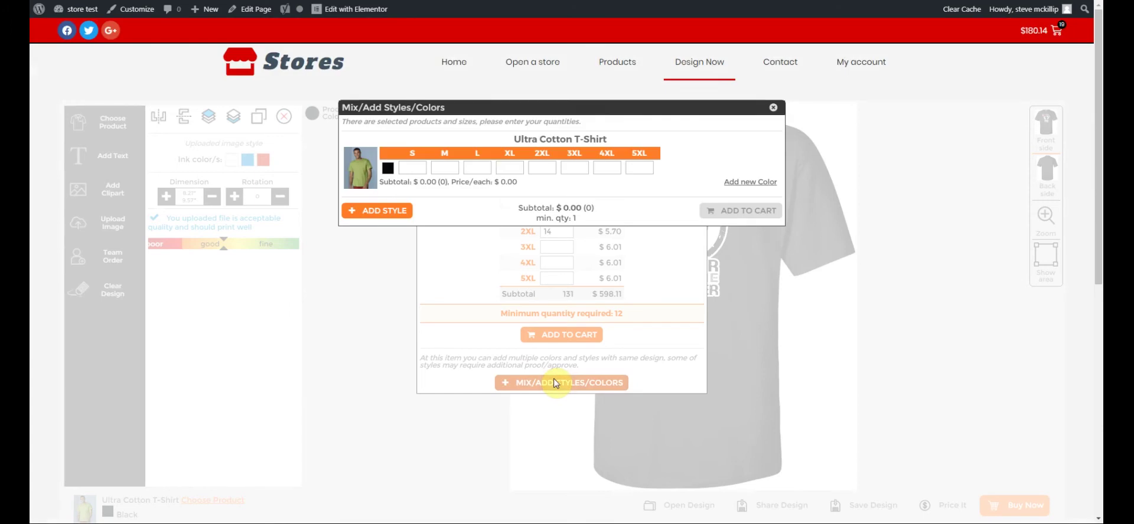
click(744, 184)
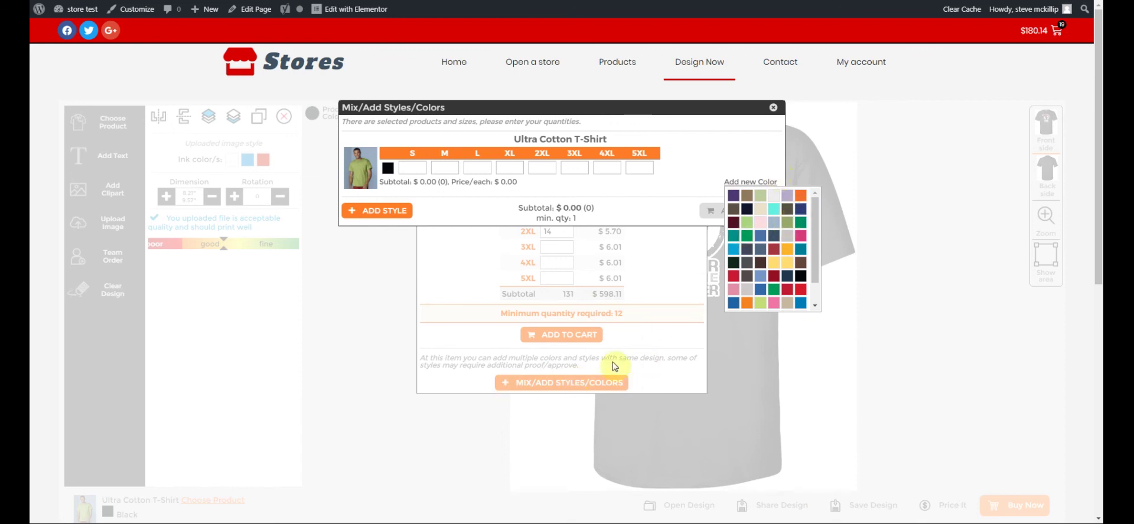
click(773, 108)
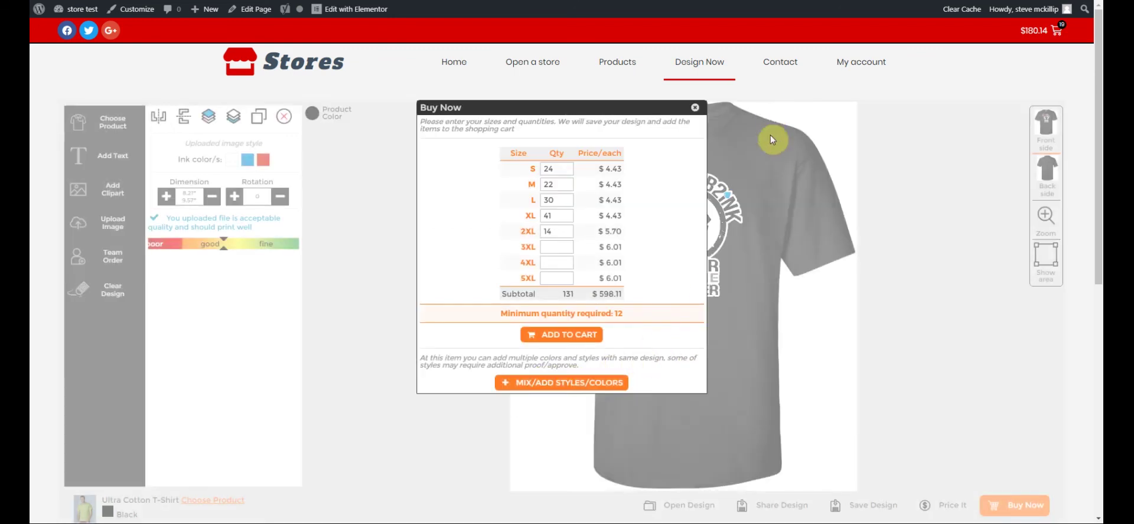
- Add the T-shirts to the cart and review the cart's line items
click(555, 337)
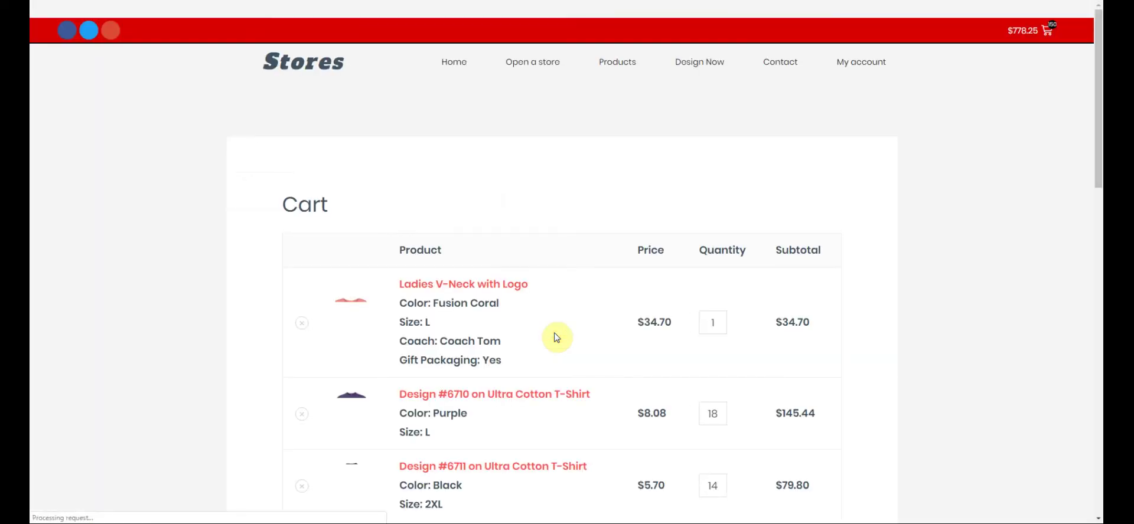
scroll(555, 337, down, 3)
scroll(556, 336, down, 4)
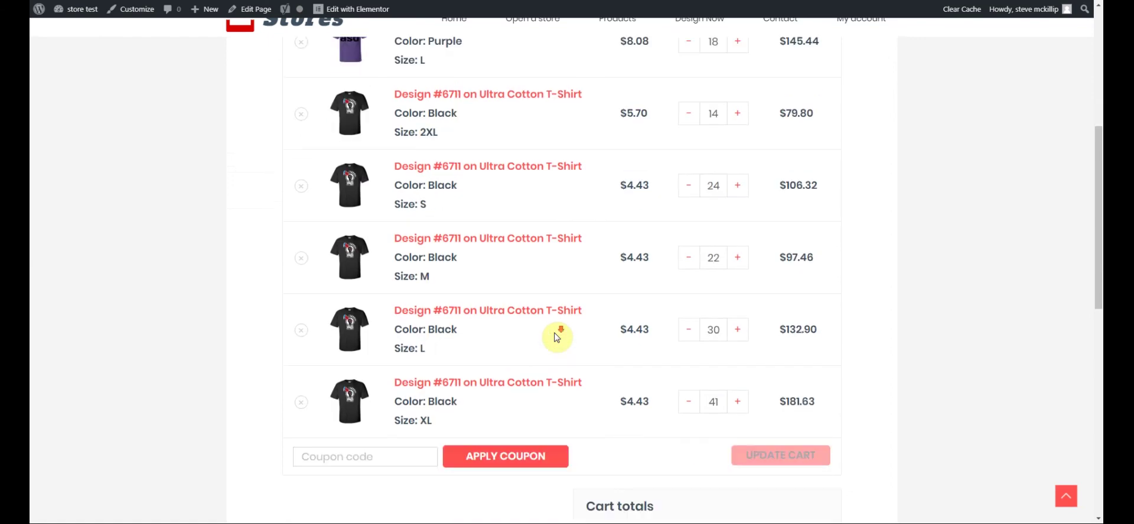
scroll(555, 337, down, 1)
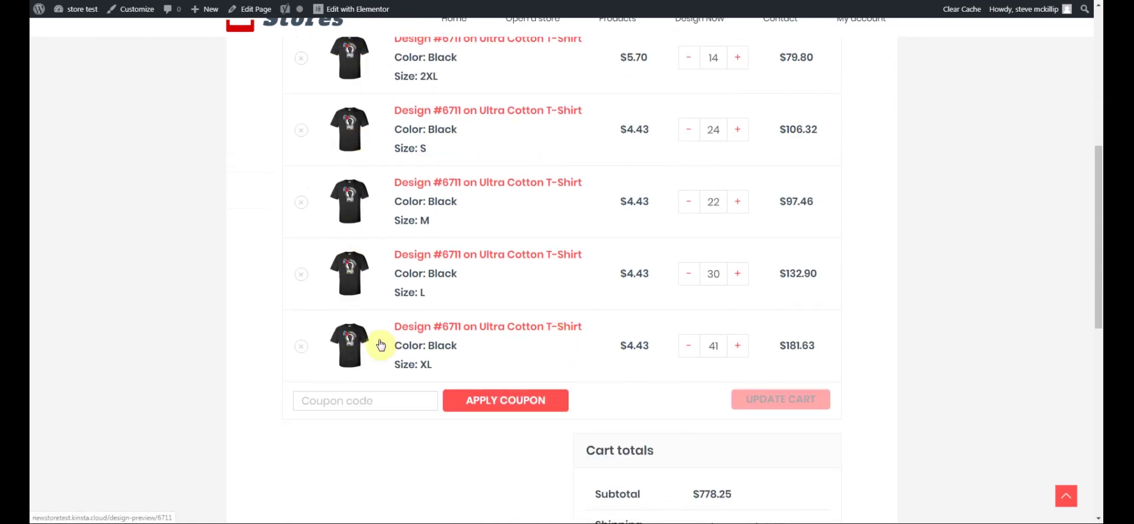
scroll(392, 207, up, 3)
scroll(400, 237, down, 2)
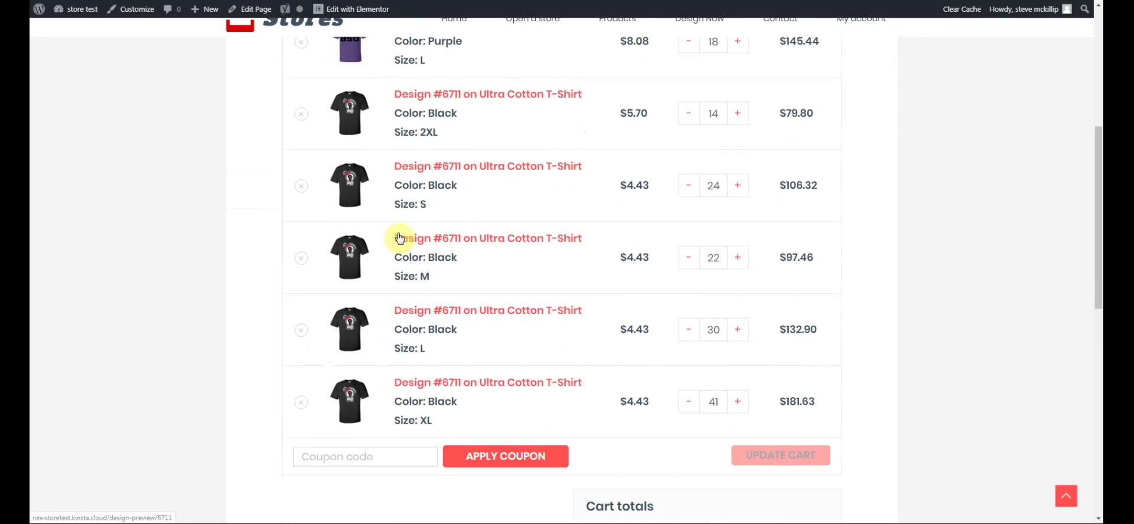
scroll(400, 238, down, 1)
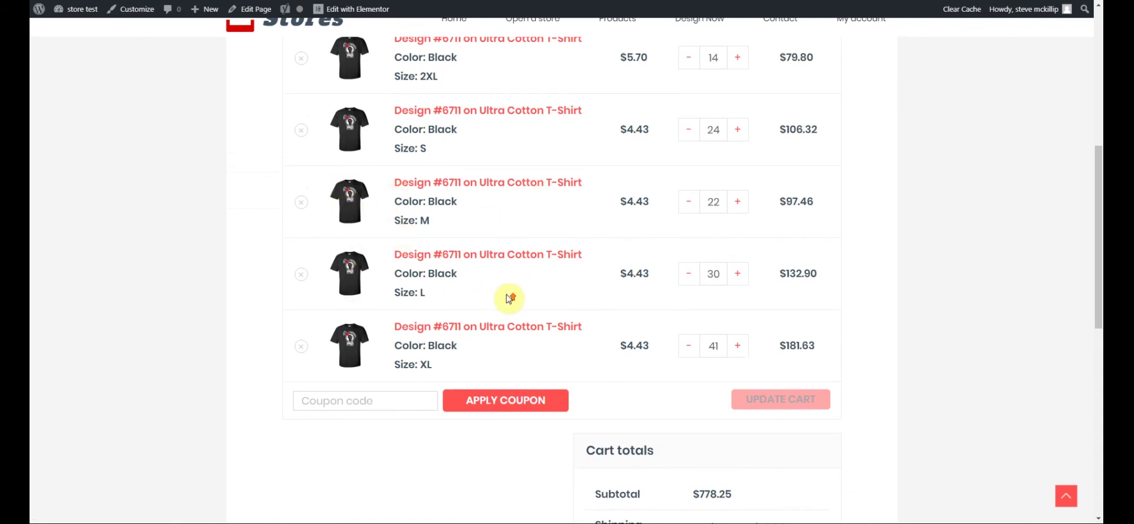
- Remove the Ladies V-Neck with Logo and the purple Design #6710 Ultra Cotton T-Shirt from the cart
scroll(460, 278, up, 6)
scroll(301, 260, up, 2)
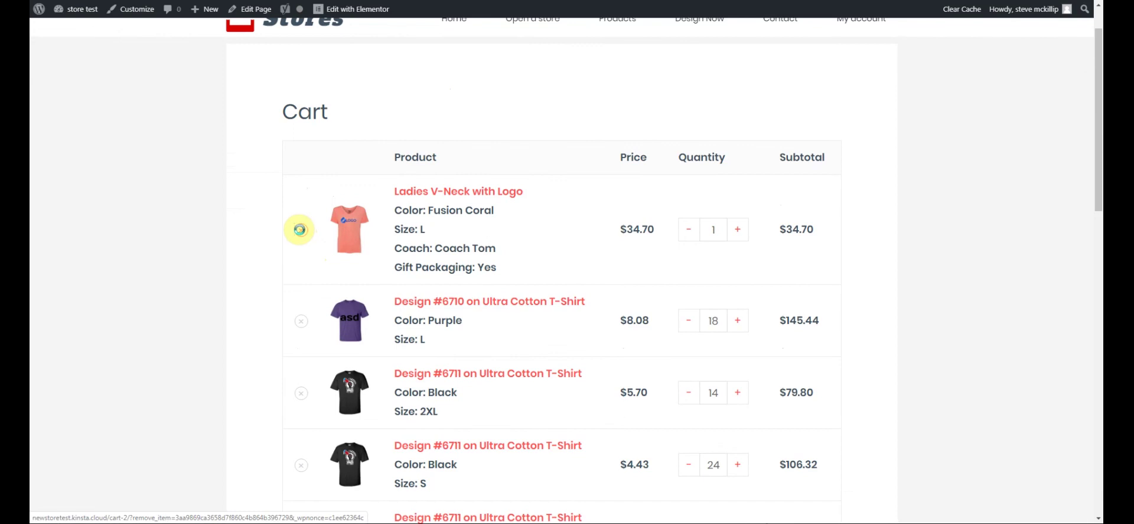
click(300, 229)
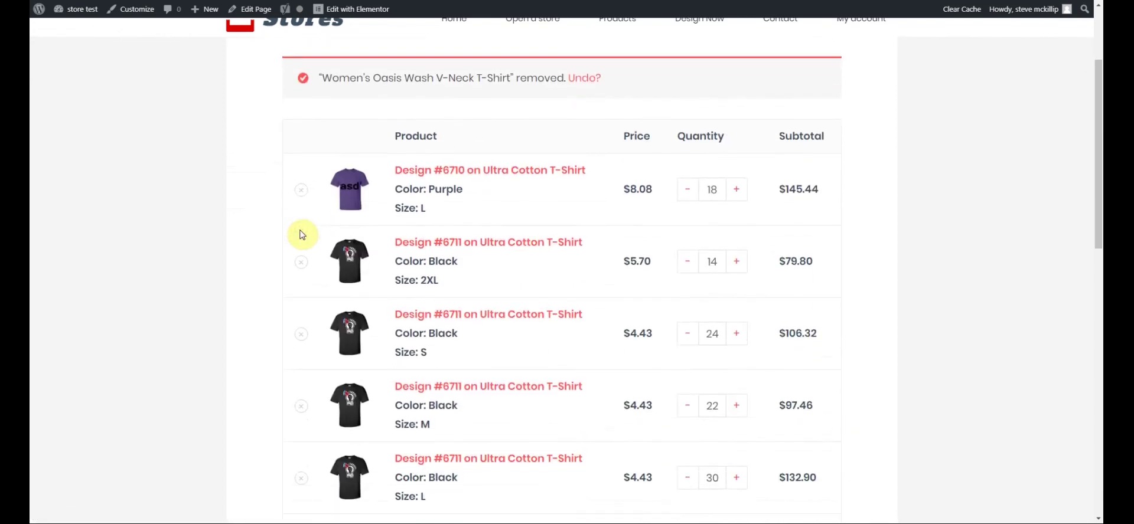
click(301, 190)
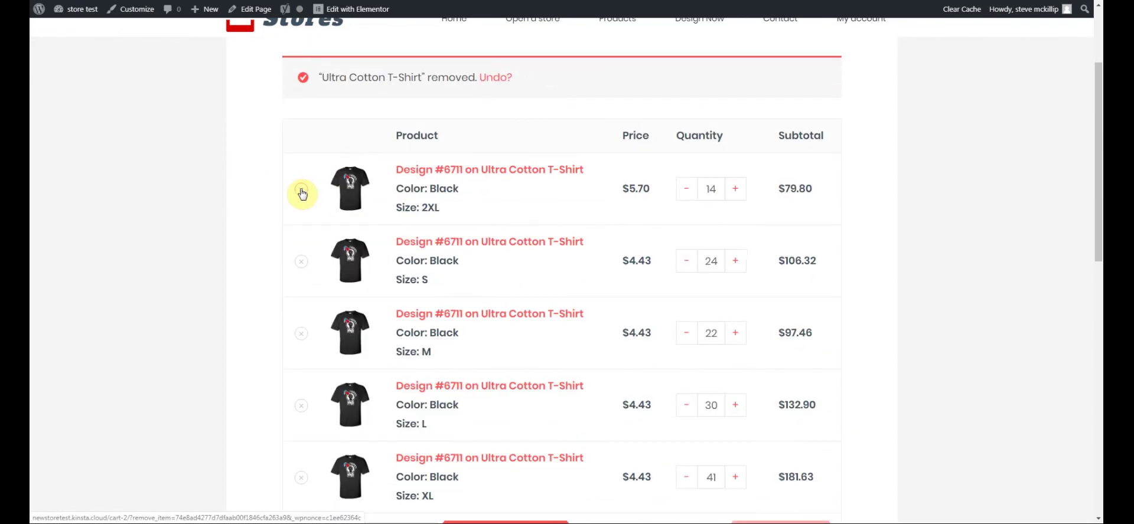
- Check the remaining black T-shirts and the cart totals, and proceed to checkout
scroll(520, 307, down, 1)
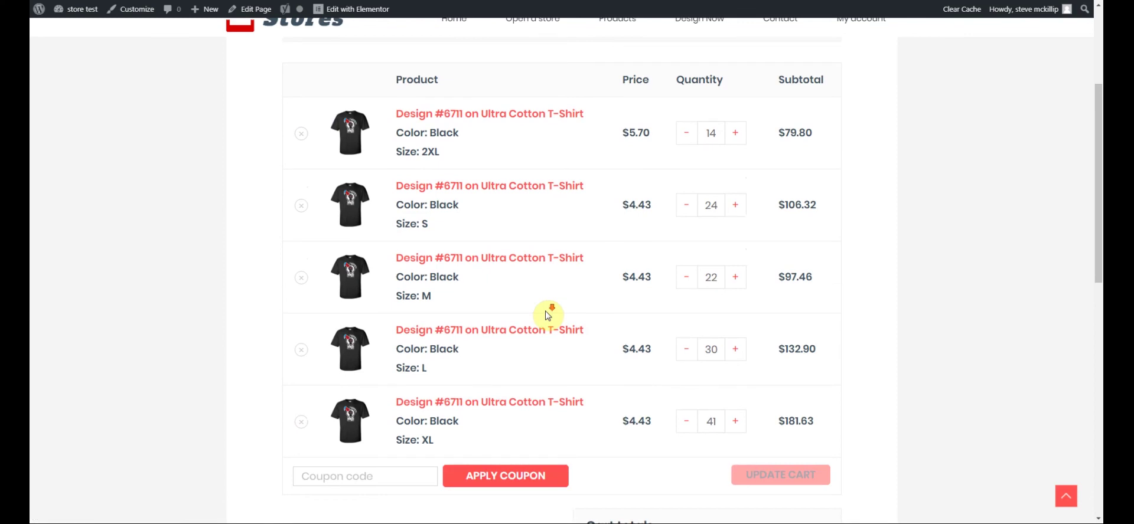
scroll(545, 312, down, 6)
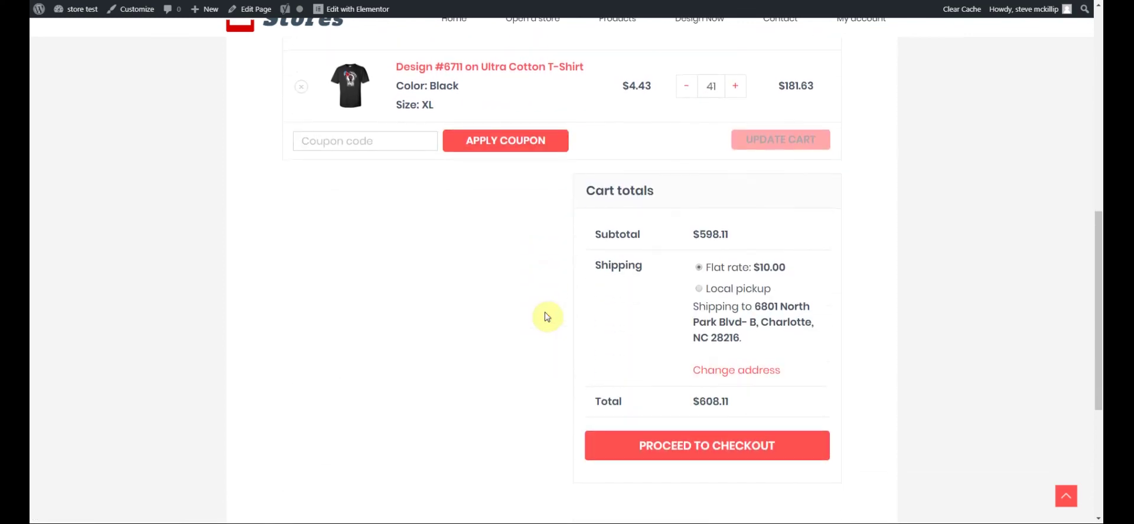
click(684, 447)
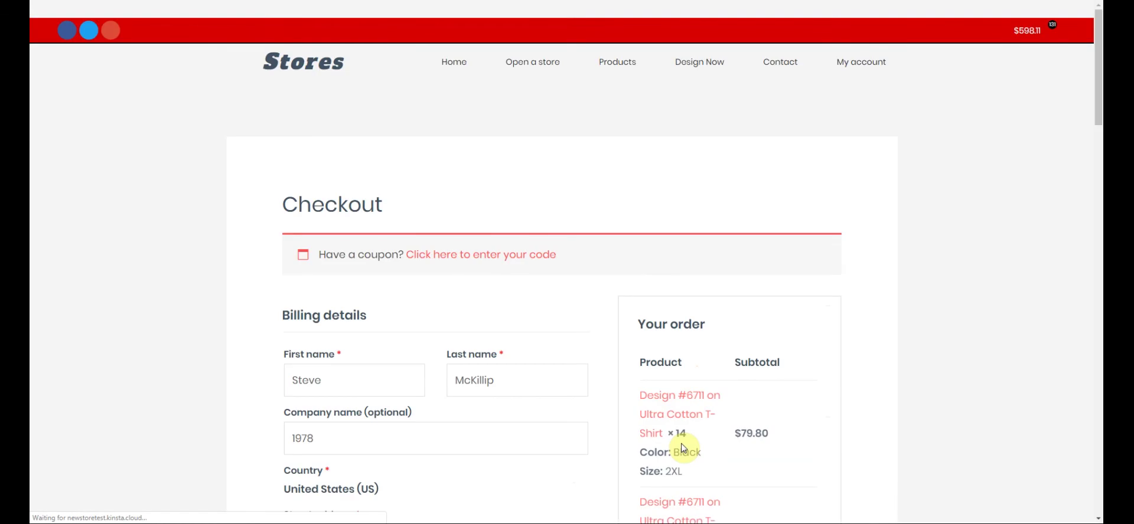
- Look through the checkout's billing details, ordered items and payment options to find the order production choice
scroll(590, 322, down, 4)
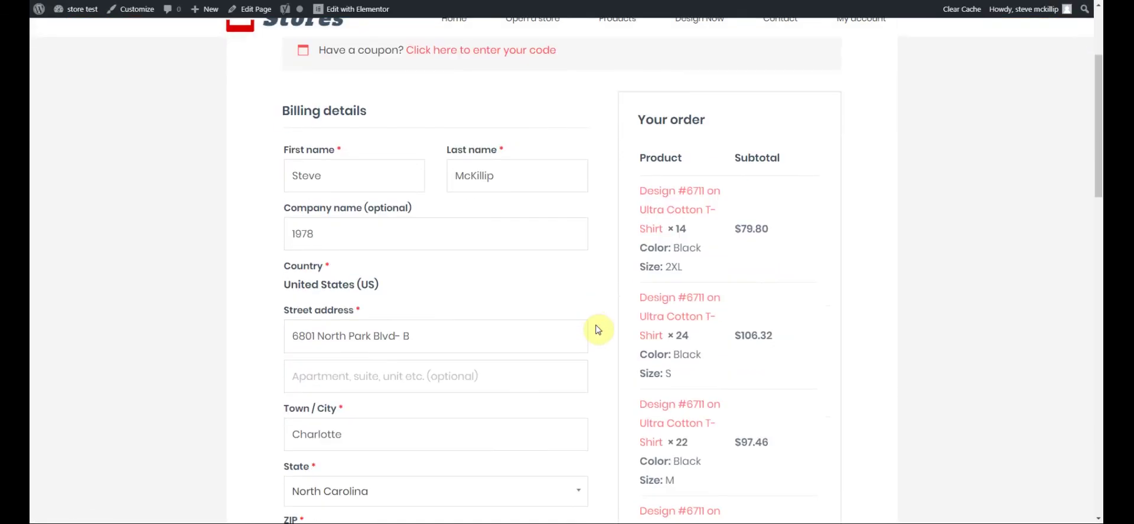
scroll(534, 253, down, 10)
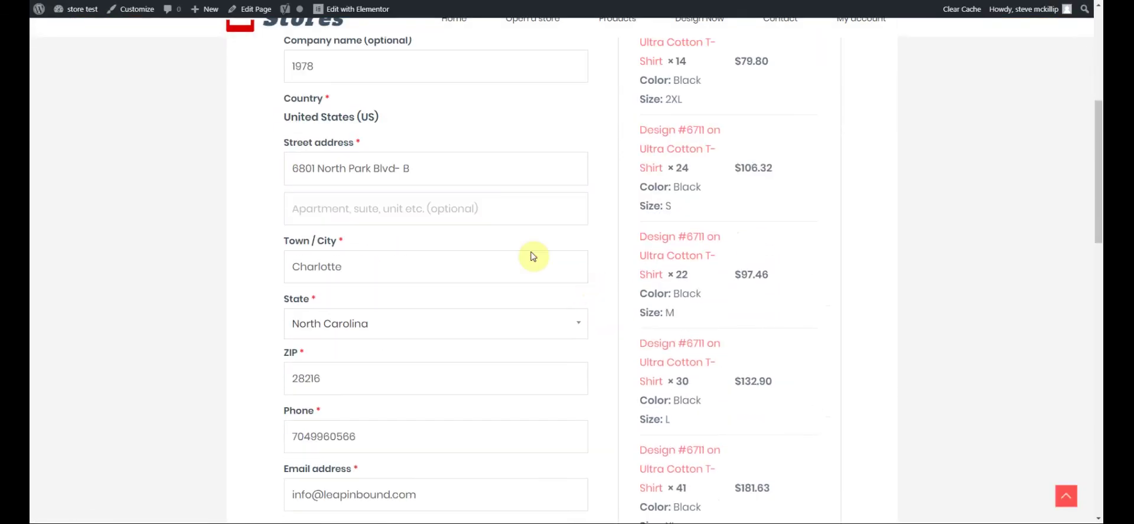
scroll(389, 393, down, 3)
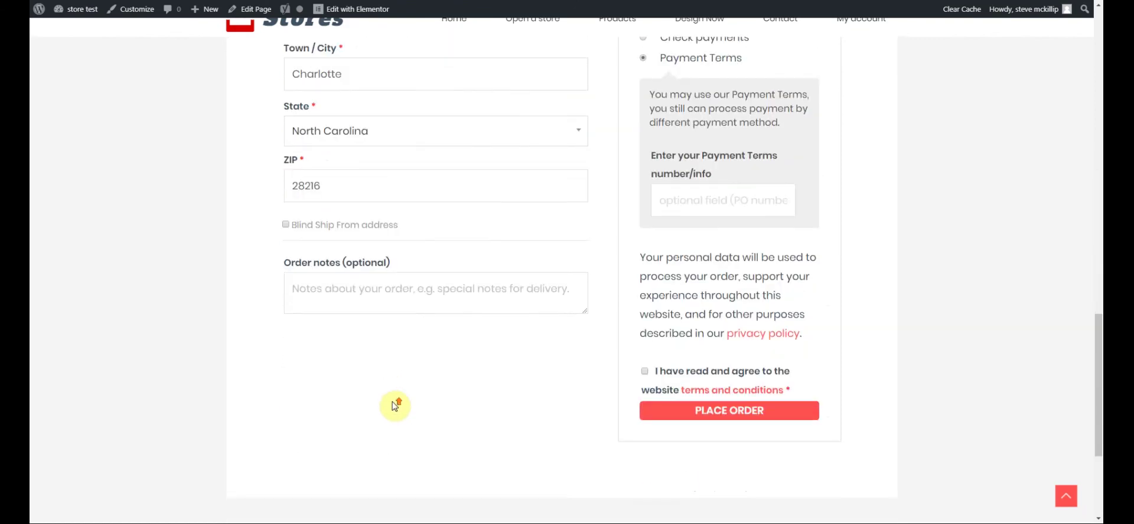
scroll(392, 406, up, 15)
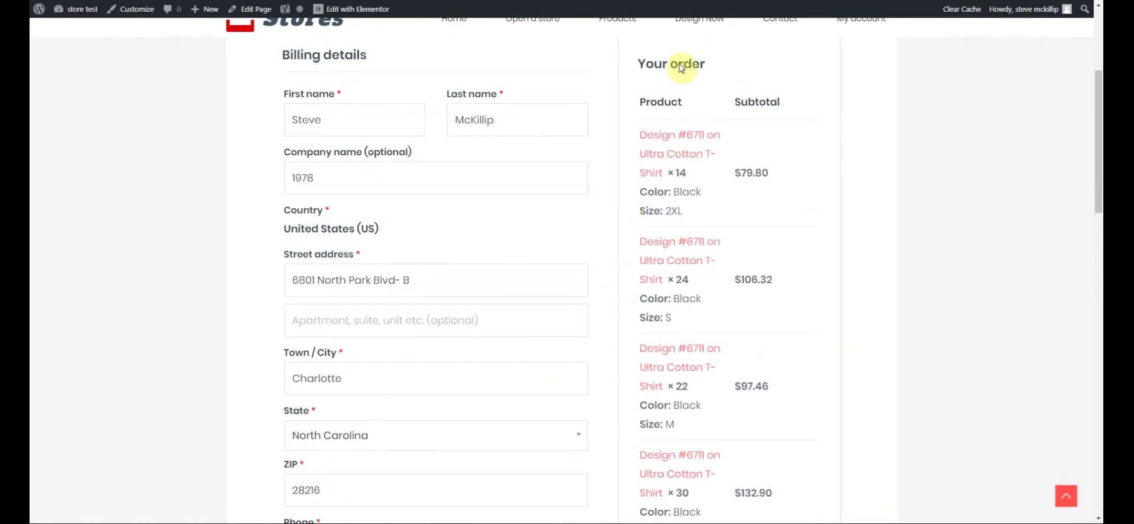
scroll(682, 142, up, 2)
scroll(688, 243, down, 6)
scroll(694, 175, down, 6)
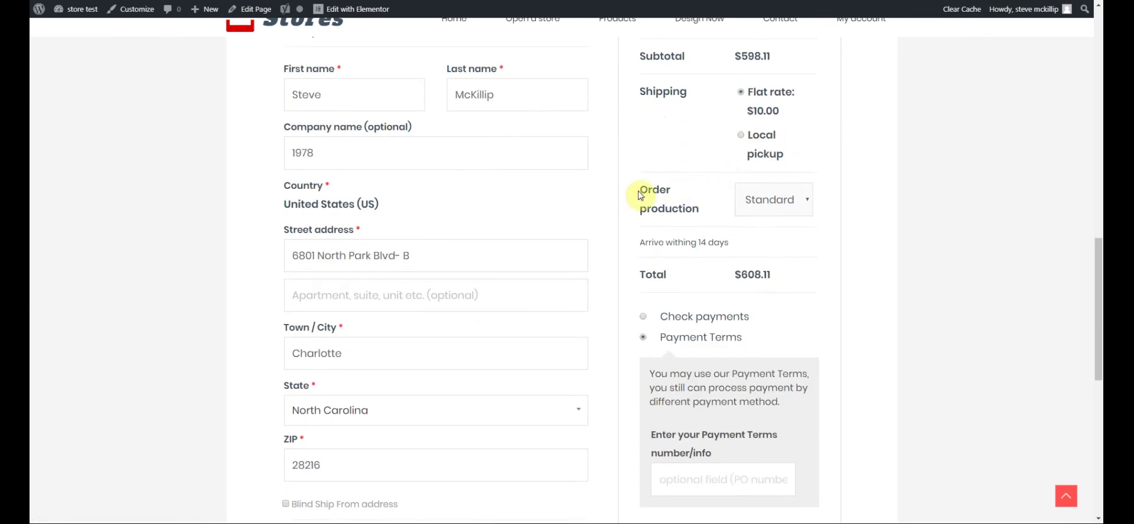
- Examine the available order production options, keeping Standard selected, and check its arrival time
click(807, 200)
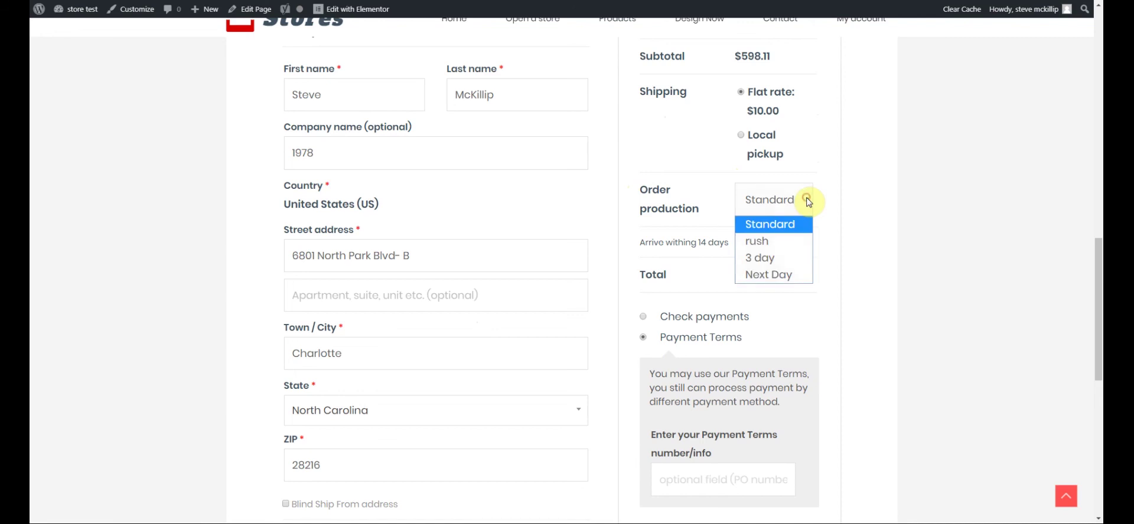
click(766, 227)
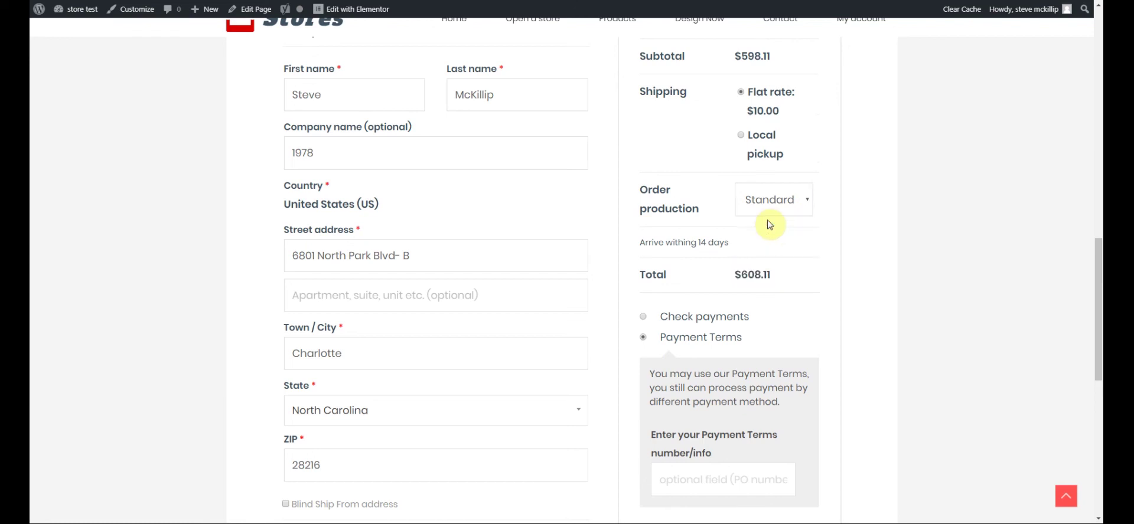
drag(642, 243, 742, 233)
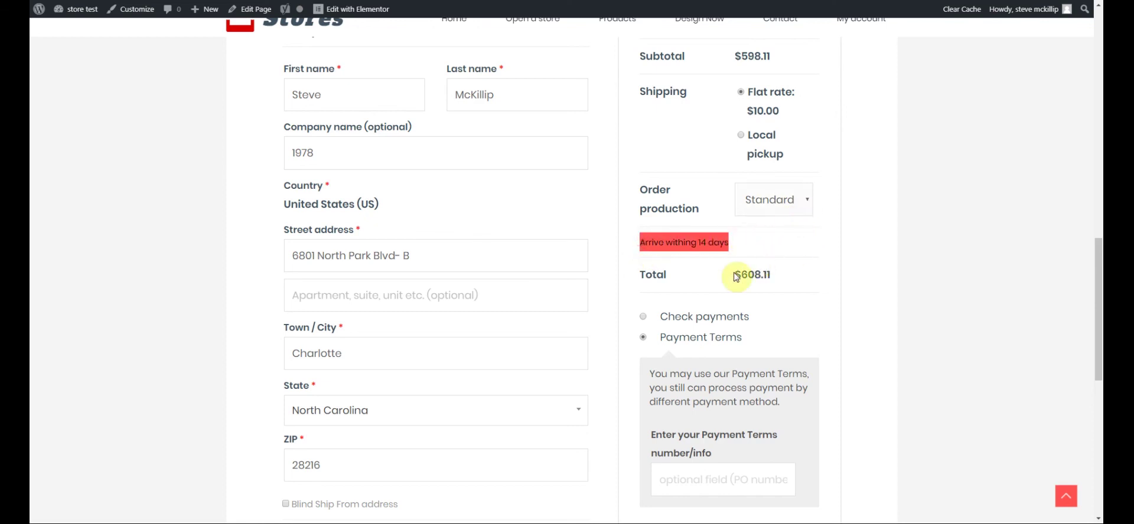
- Try the rush and 3 day order production options in turn to compare their production charges and totals
click(804, 203)
click(773, 245)
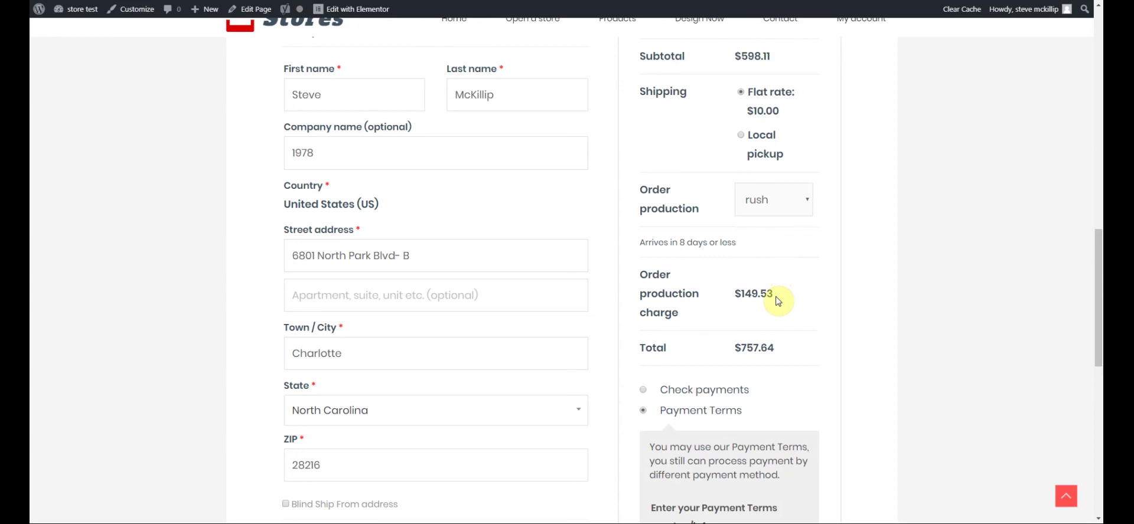
click(799, 199)
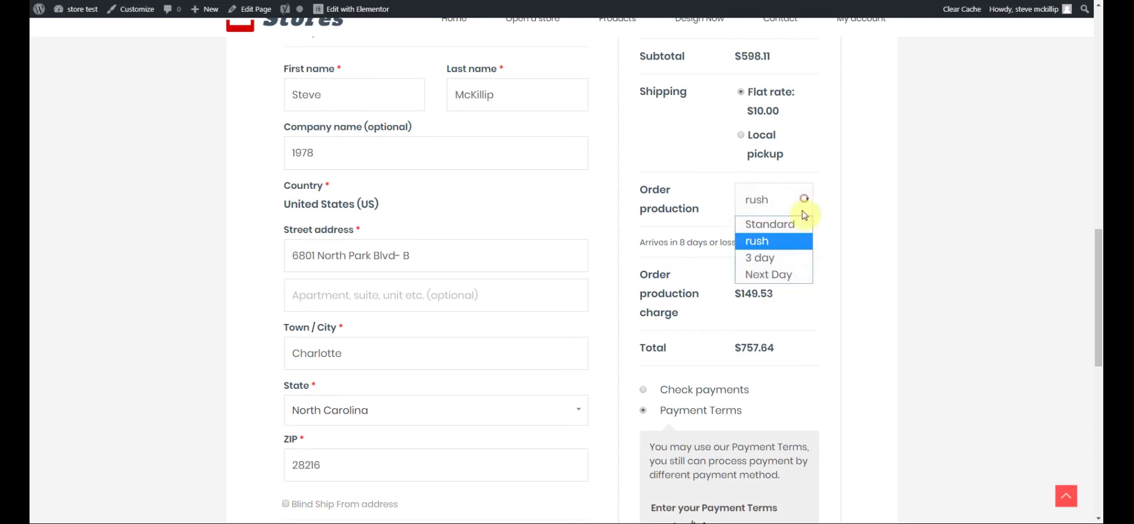
click(789, 258)
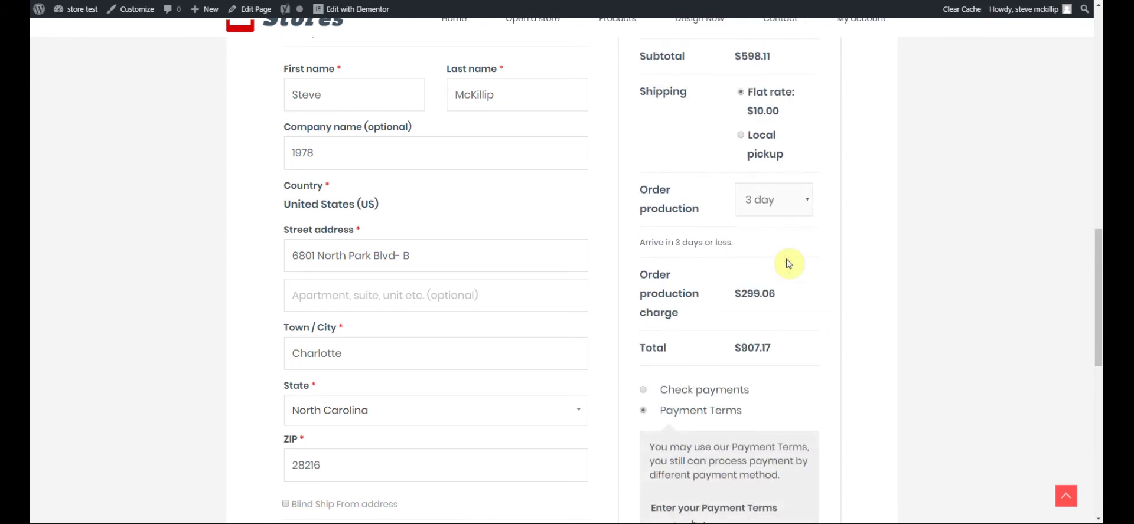
- Set the order production to Next Day and check the resulting production charge and order total
click(804, 201)
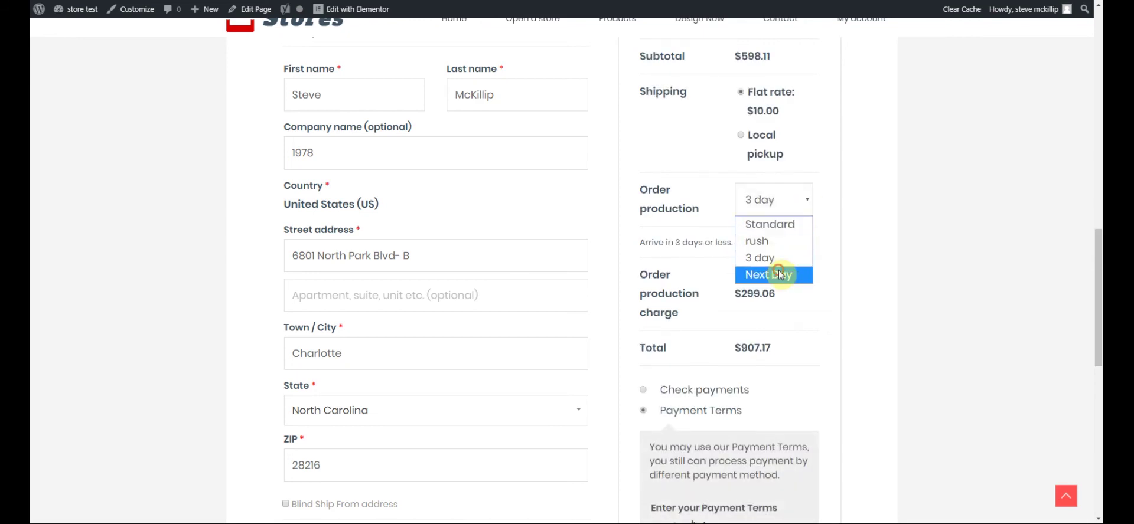
click(779, 275)
scroll(779, 289, down, 3)
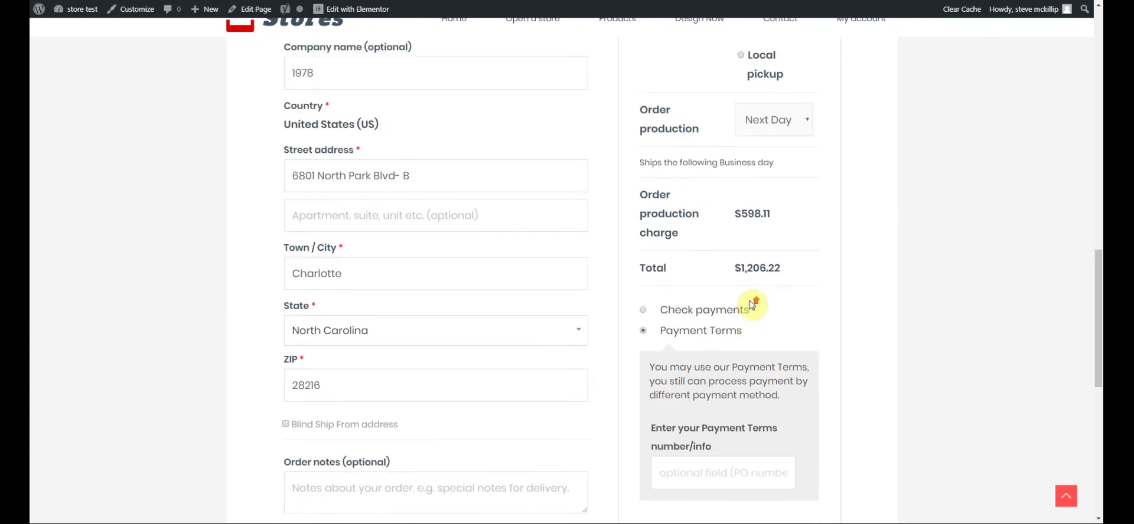
scroll(753, 304, up, 3)
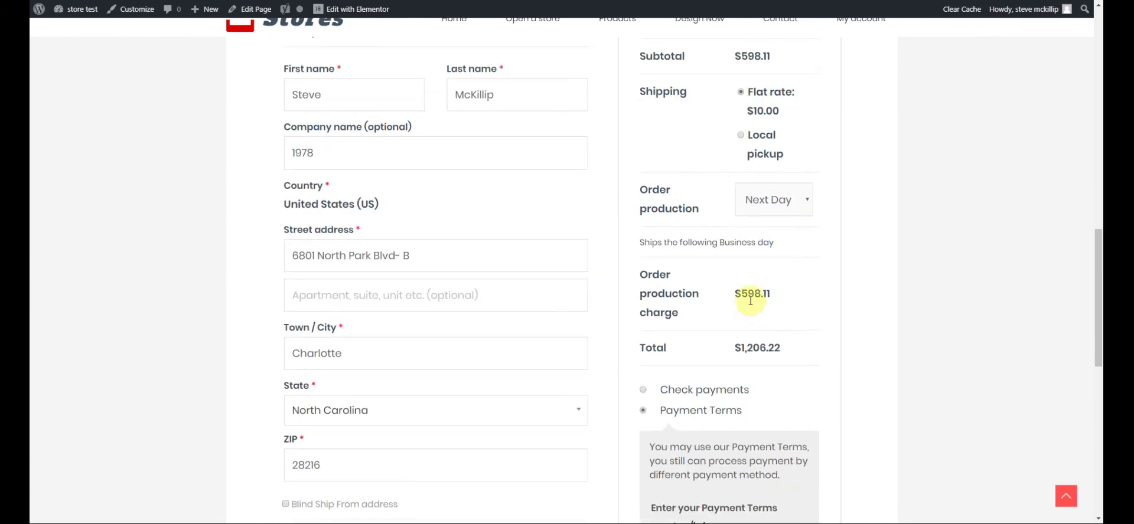
- Return to the WordPress admin dashboard and open the Order Production settings of the Web2Ink plugin
scroll(751, 301, up, 2)
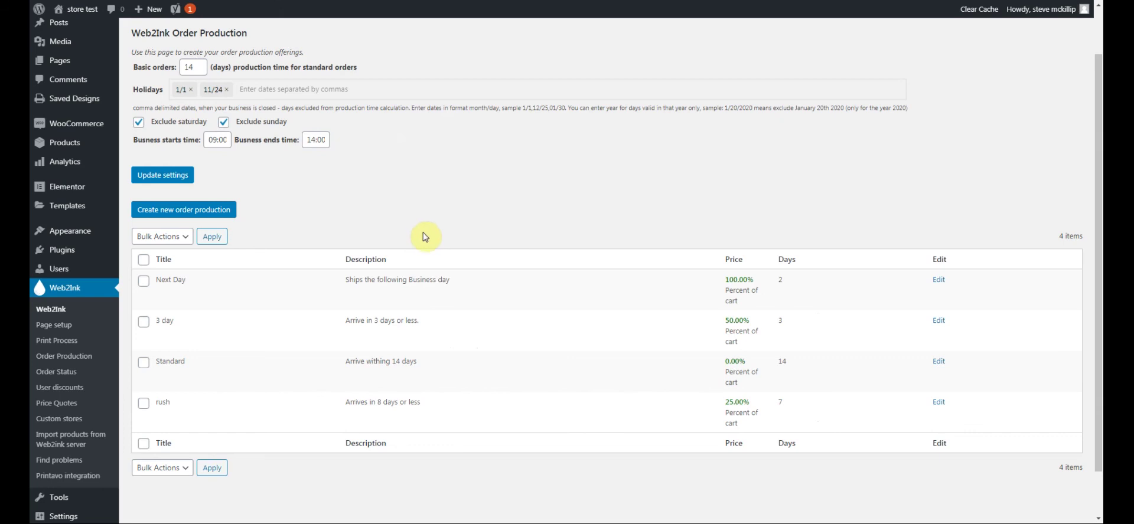
scroll(413, 248, up, 2)
click(64, 34)
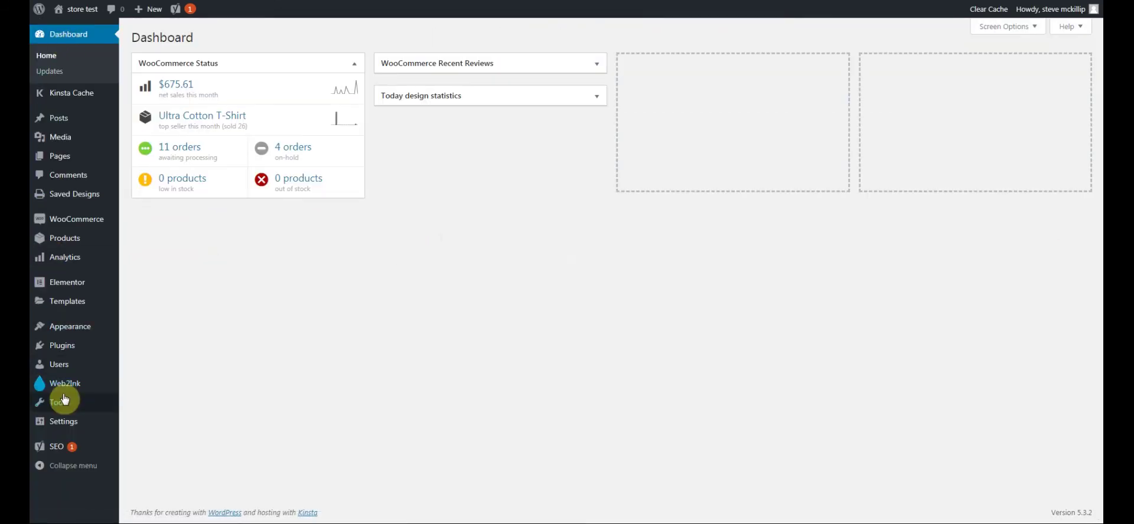
click(58, 383)
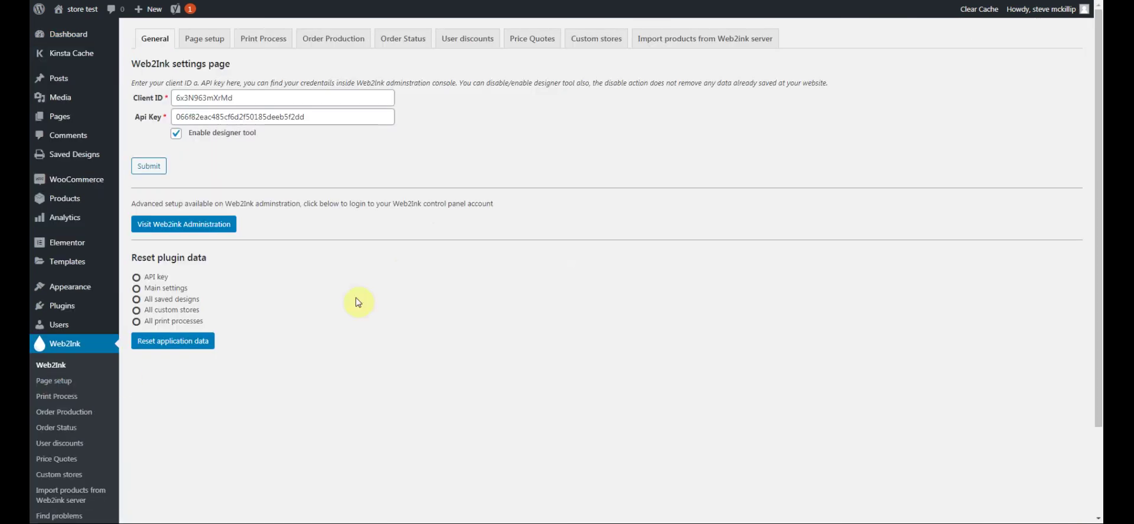
click(330, 43)
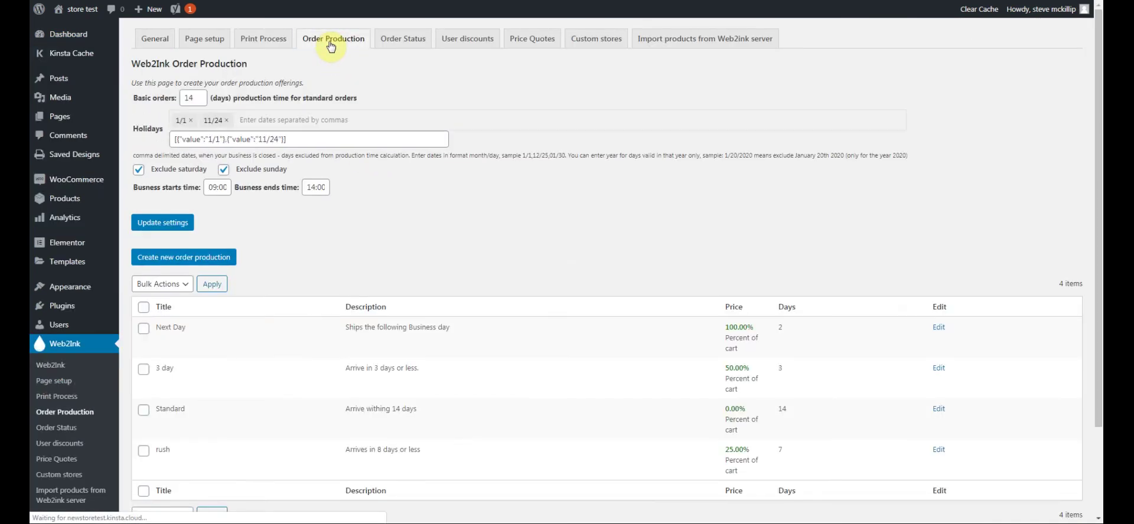